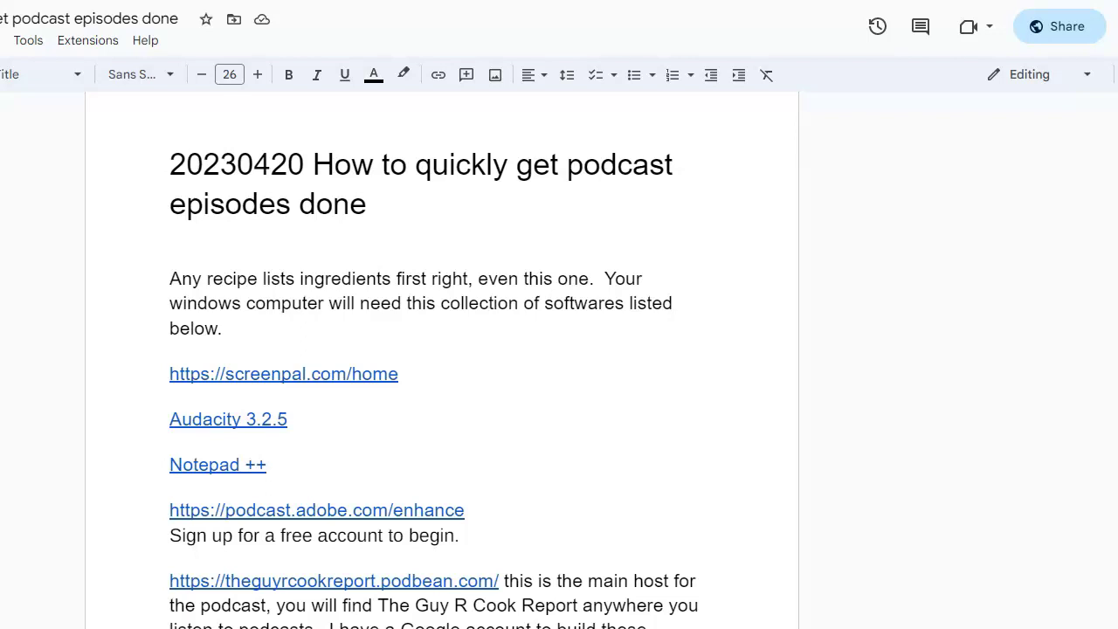
Step: Copy the document's sharing link with access for anyone with the link as viewer, and close the sharing settings
{"action": "left_click", "coordinate": [1074, 29]}
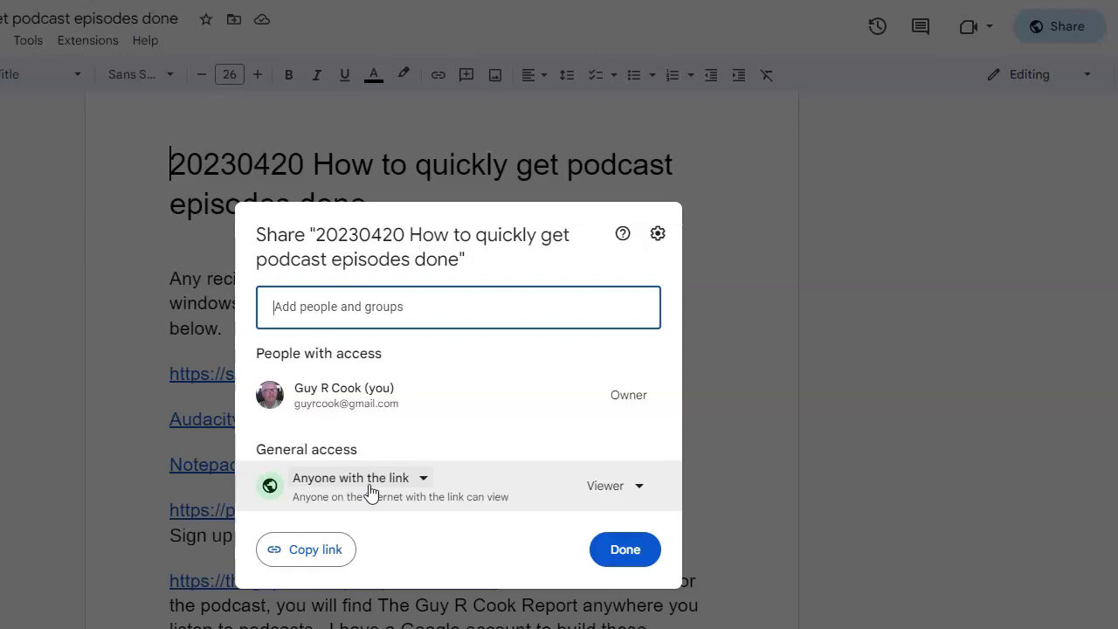
{"action": "left_click", "coordinate": [334, 552]}
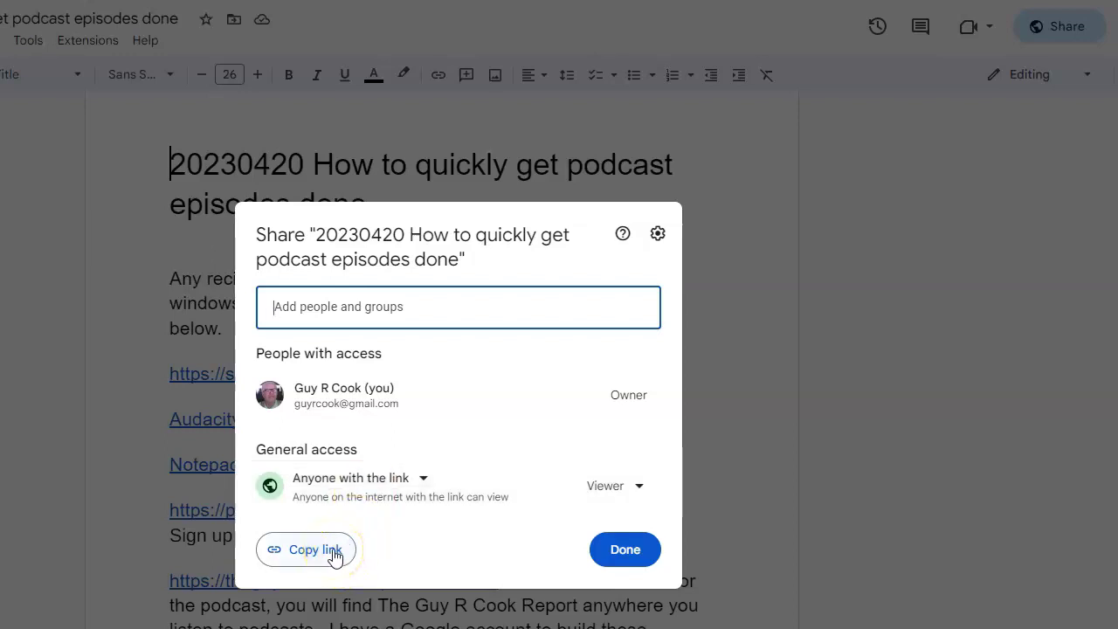
{"action": "left_click", "coordinate": [333, 552]}
{"action": "left_click", "coordinate": [622, 553]}
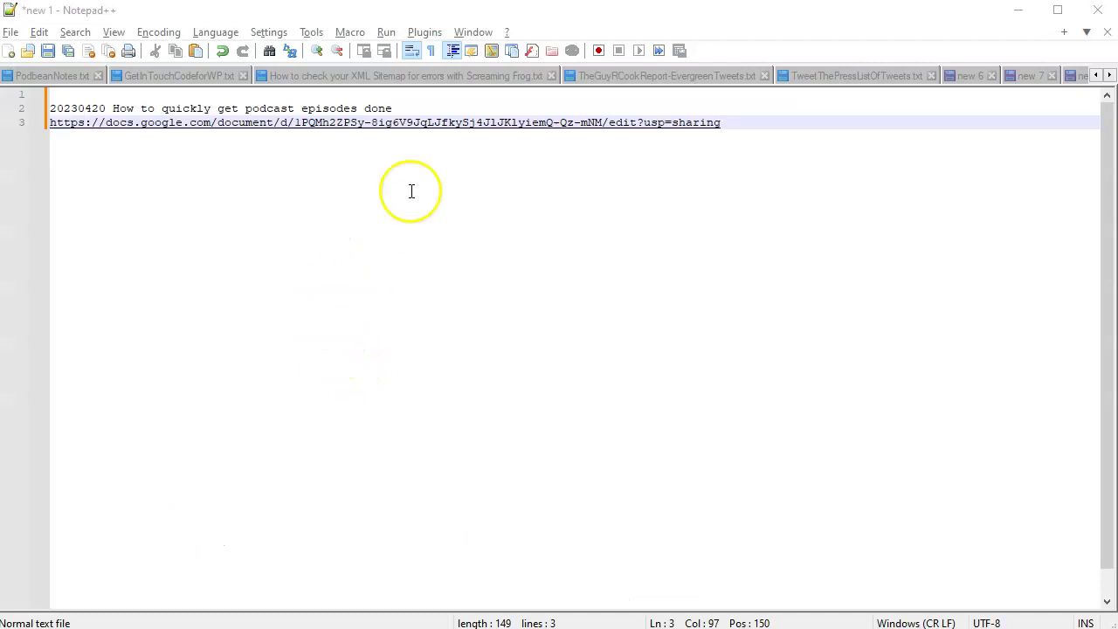
Step: Switch to Notepad++ and select the episode title line, followed by the document's sharing link below it
{"action": "left_click_drag", "start_coordinate": [393, 109], "coordinate": [41, 109]}
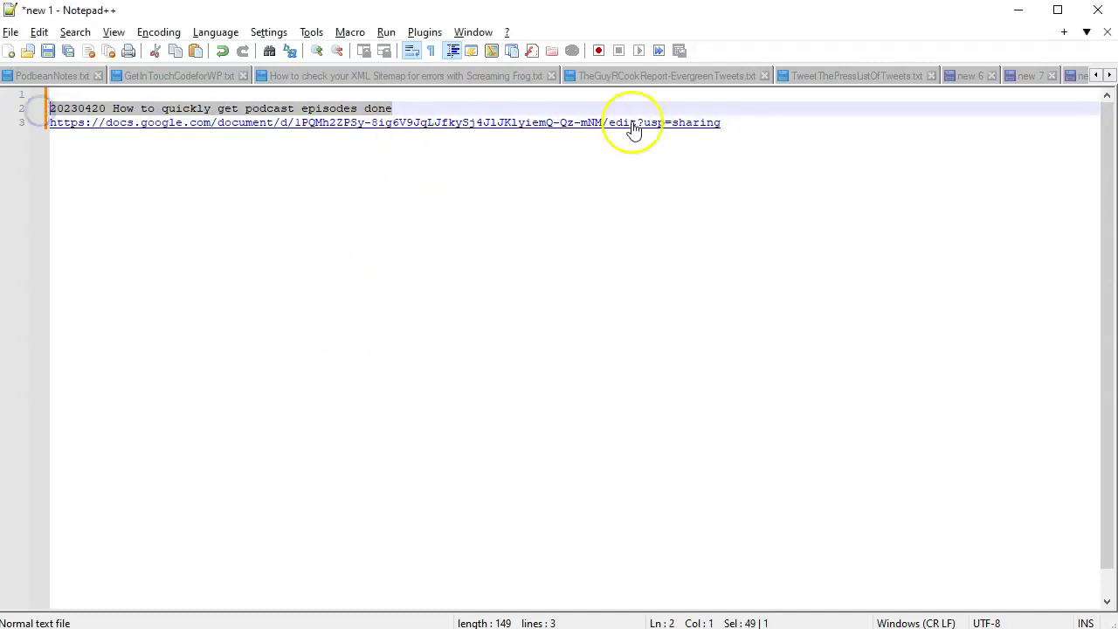
{"action": "left_click", "coordinate": [737, 123]}
{"action": "mouse_move", "coordinate": [737, 122]}
{"action": "left_mouse_down"}
{"action": "mouse_move", "coordinate": [639, 123]}
{"action": "mouse_move", "coordinate": [722, 123]}
{"action": "left_mouse_up"}
{"action": "left_click", "coordinate": [203, 122], "text": "shift"}
{"action": "left_click_drag", "start_coordinate": [203, 122], "coordinate": [46, 126]}
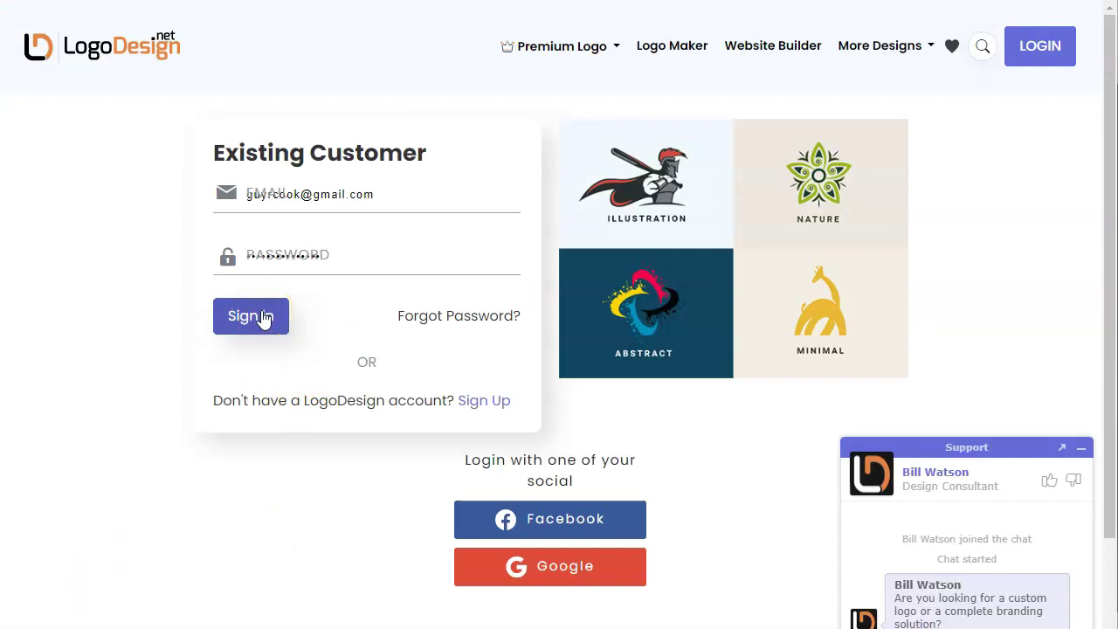
Step: Switch to the LogoDesign.net page, sign in with the filled-in credentials, and open the QR Code Generator
{"action": "left_click", "coordinate": [272, 325]}
{"action": "double_click", "coordinate": [270, 316]}
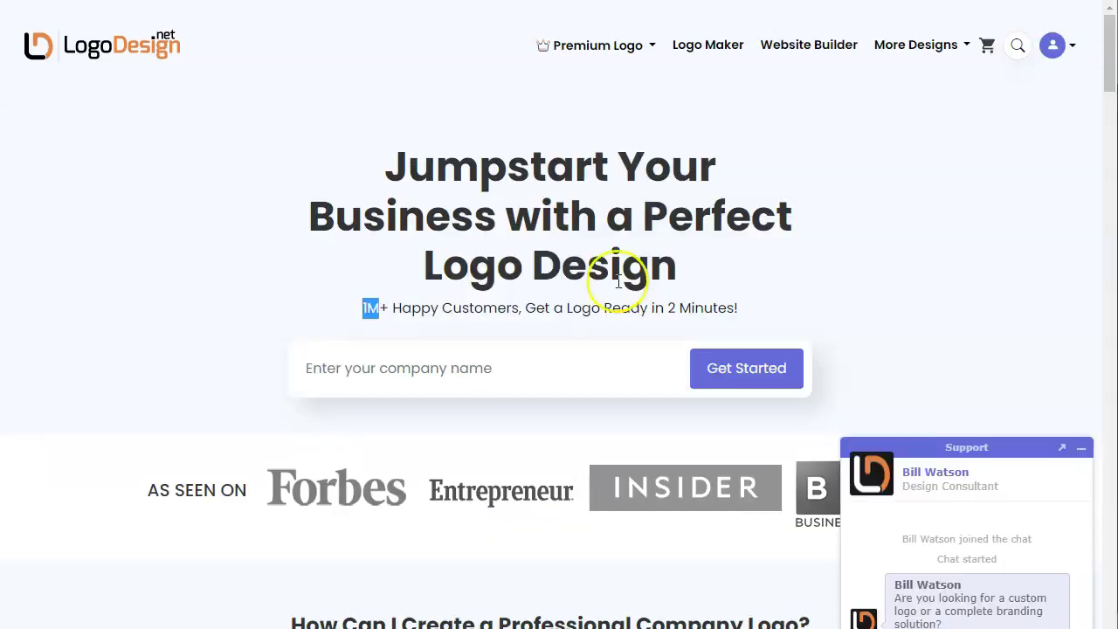
{"action": "left_click", "coordinate": [931, 44]}
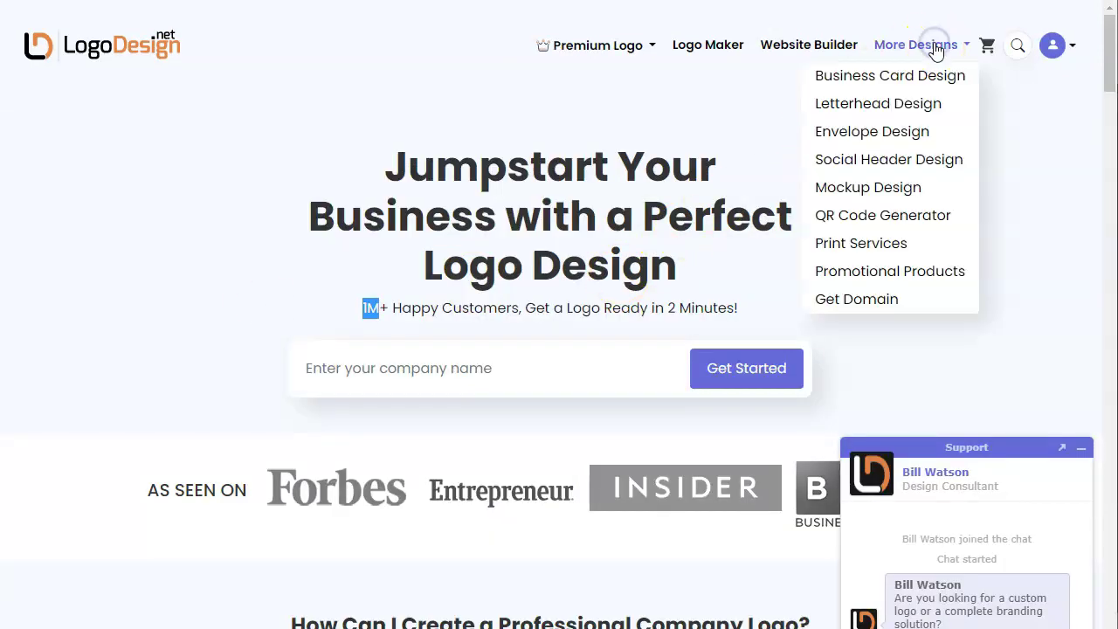
{"action": "left_click", "coordinate": [913, 210]}
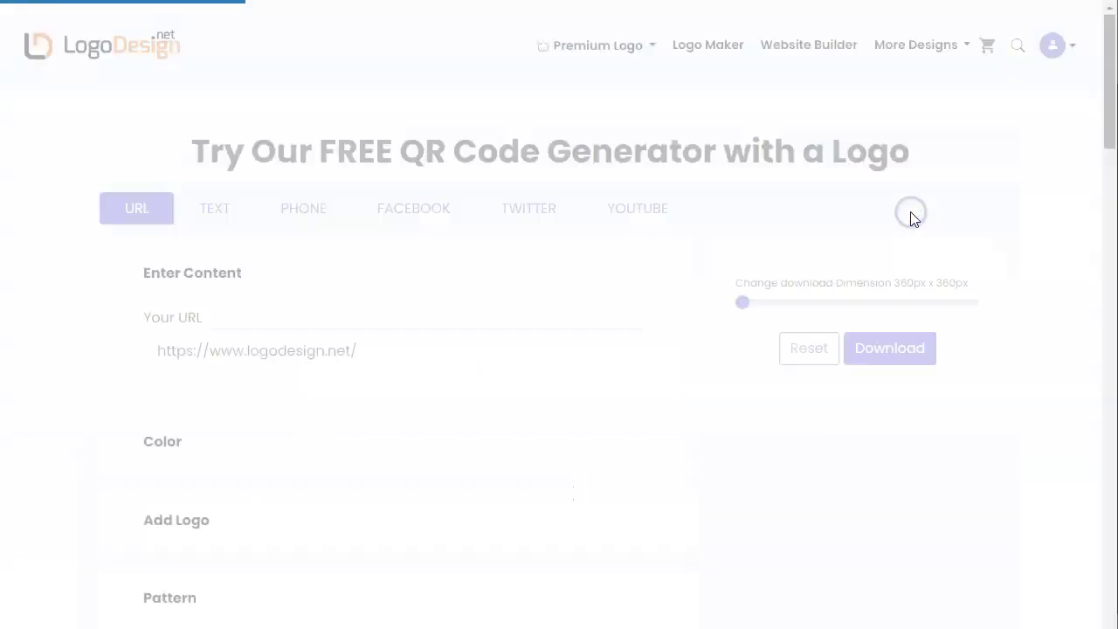
Step: Minimize the support chat and replace the QR code's URL with the copied Google Docs sharing link
{"action": "left_click", "coordinate": [856, 398]}
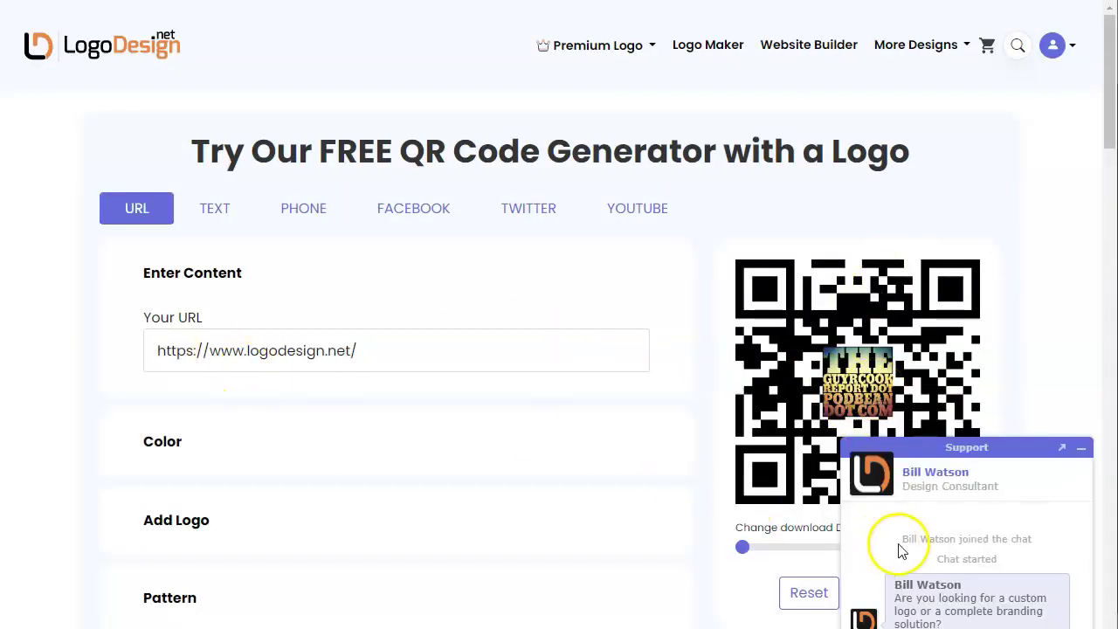
{"action": "left_click", "coordinate": [1082, 448]}
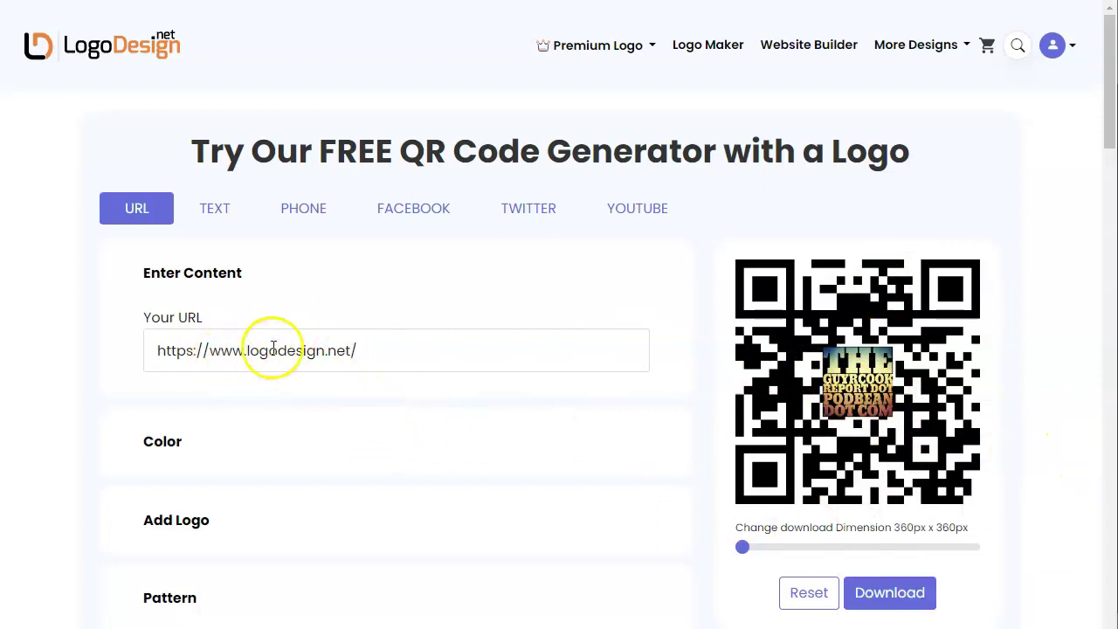
{"action": "left_click_drag", "start_coordinate": [158, 350], "coordinate": [372, 353]}
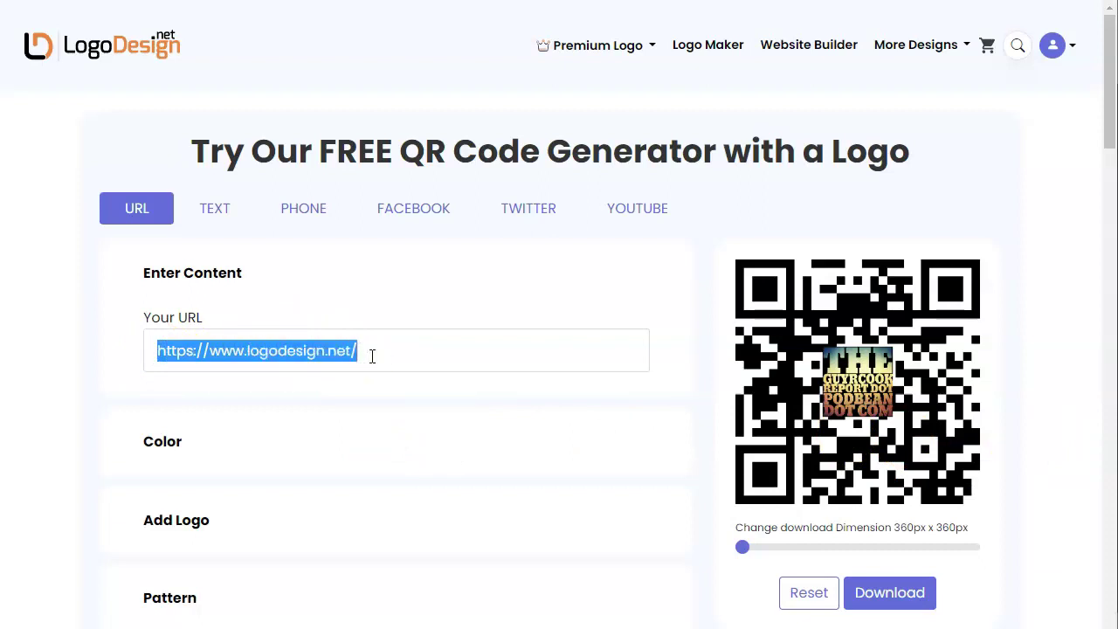
{"action": "key", "text": "ctrl+v"}
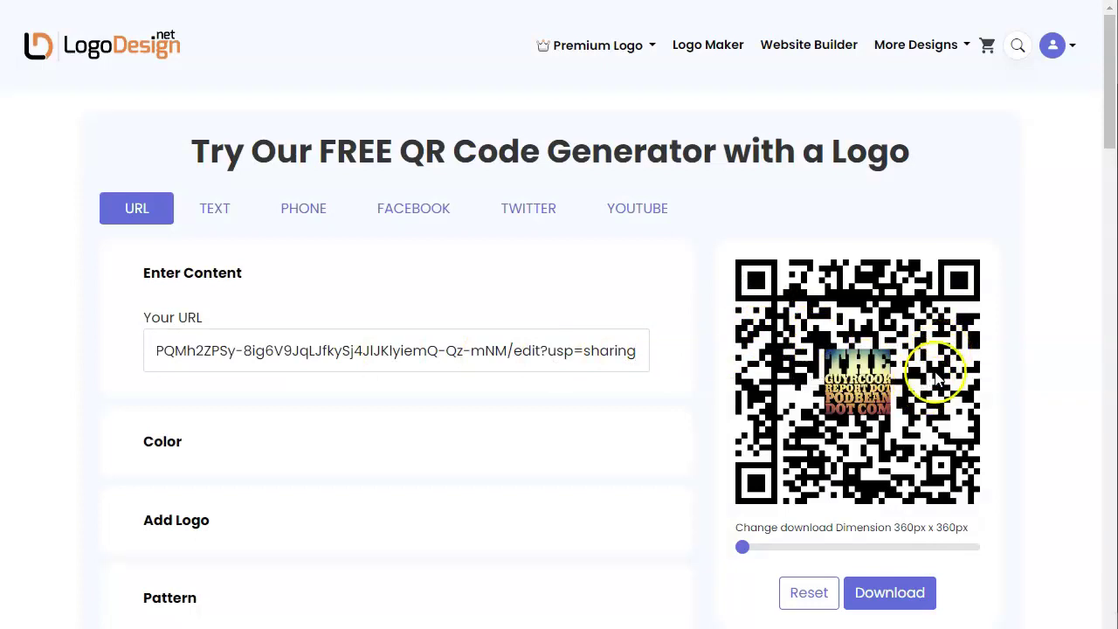
Step: Download the QR code, replacing the existing file "20230420 How to quickly get podcast episodes done.png"
{"action": "left_click", "coordinate": [903, 594]}
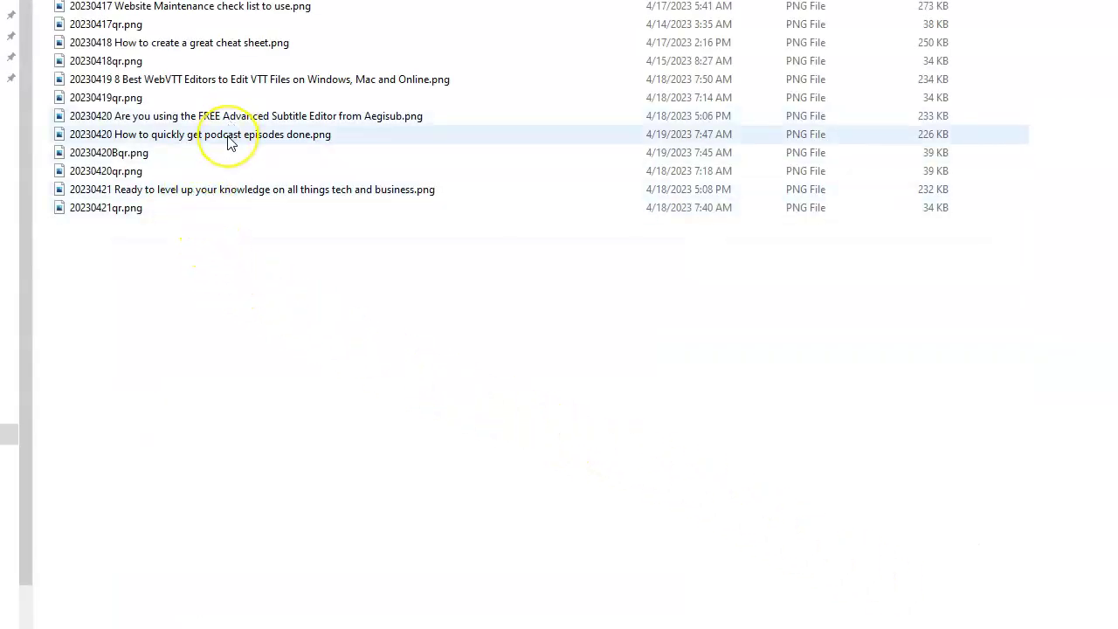
{"action": "mouse_move", "coordinate": [230, 143]}
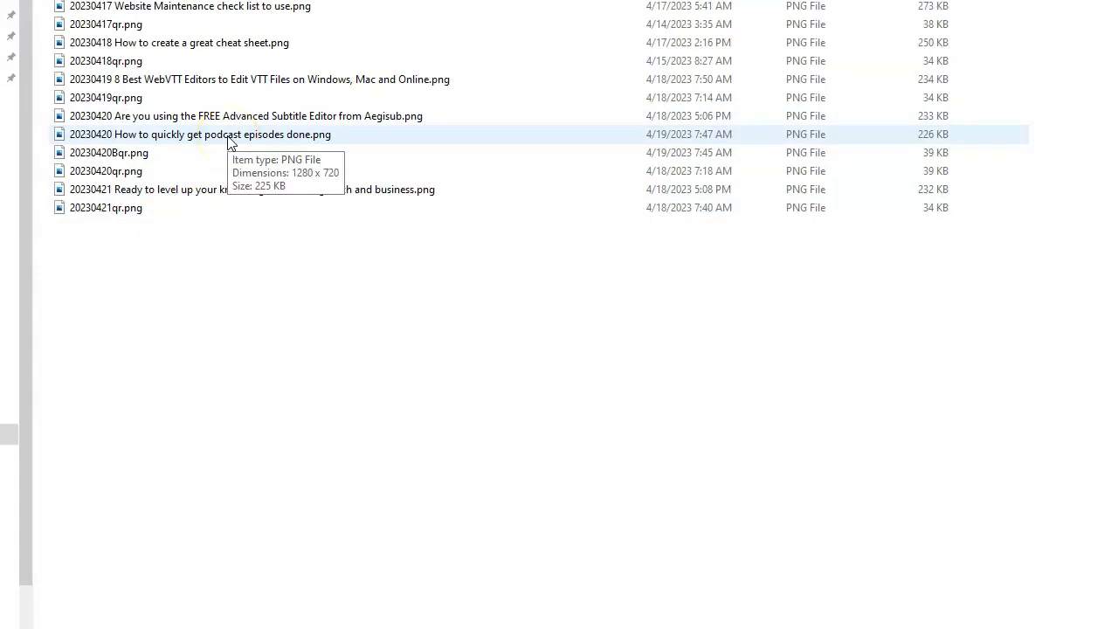
{"action": "left_click", "coordinate": [230, 141]}
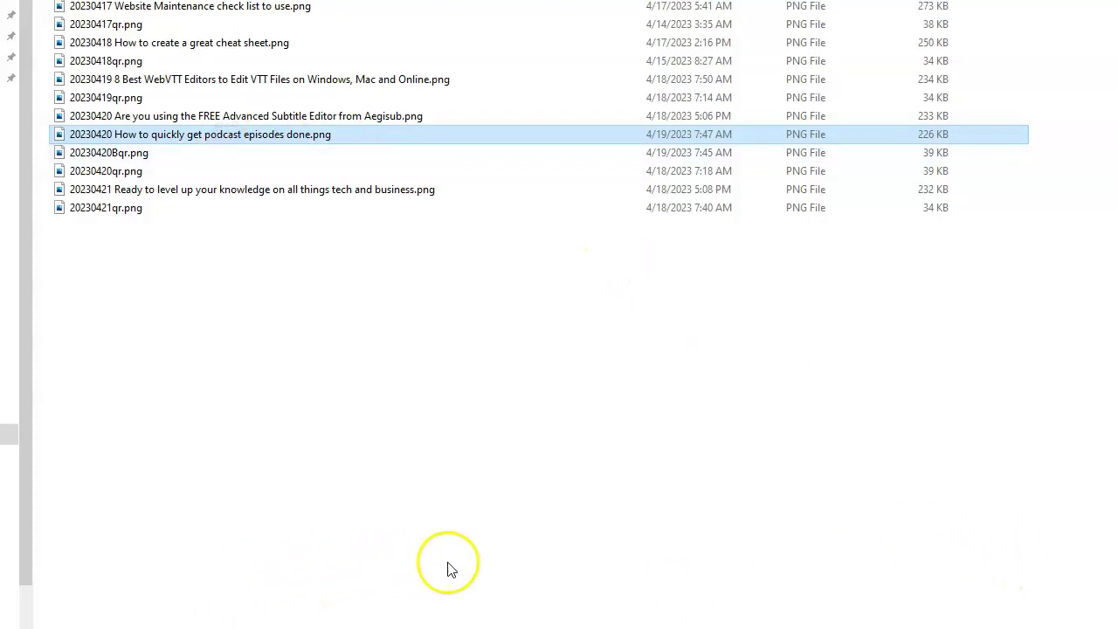
{"action": "key", "text": "Return"}
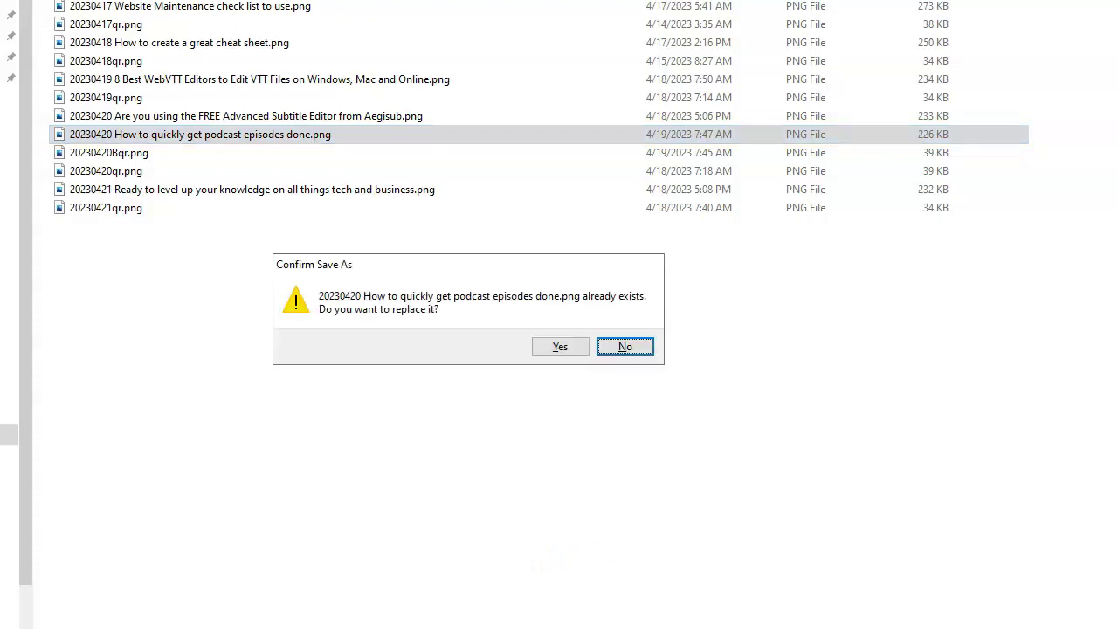
{"action": "left_click", "coordinate": [560, 347]}
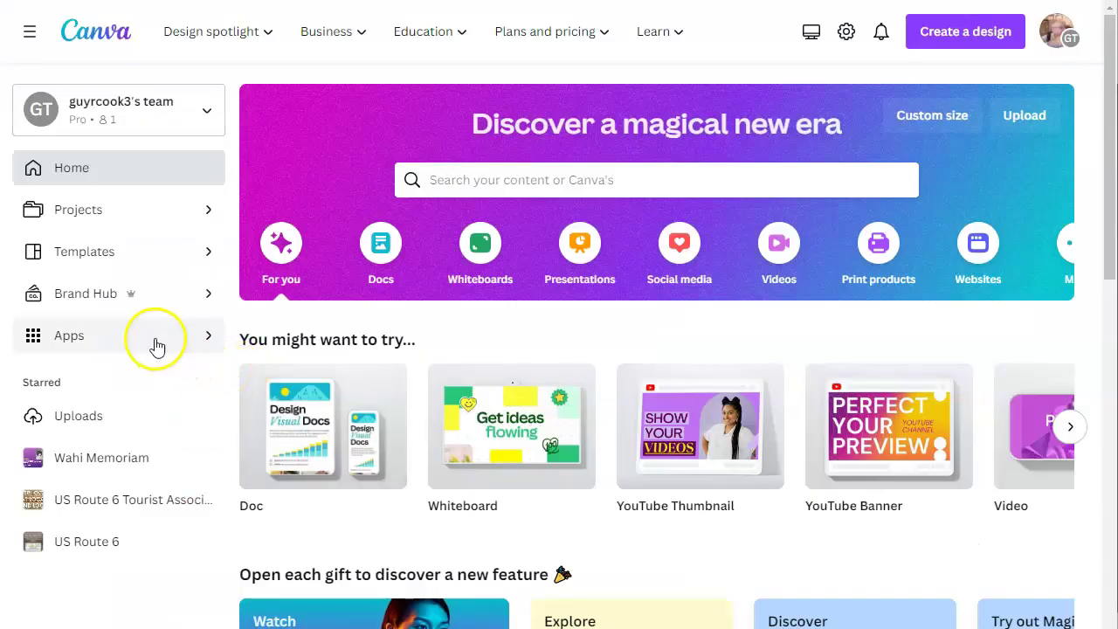
Step: Switch to Canva, open the project "20230420 How to quickly get podcast episodes done", and delete its QR code image
{"action": "left_click", "coordinate": [129, 218]}
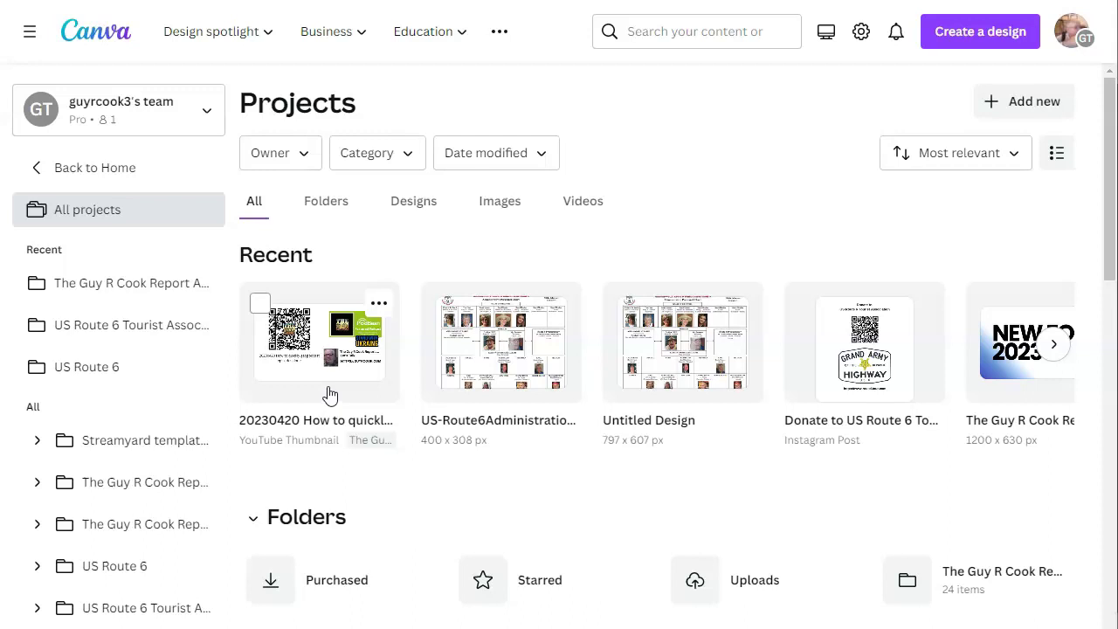
{"action": "left_click", "coordinate": [329, 391]}
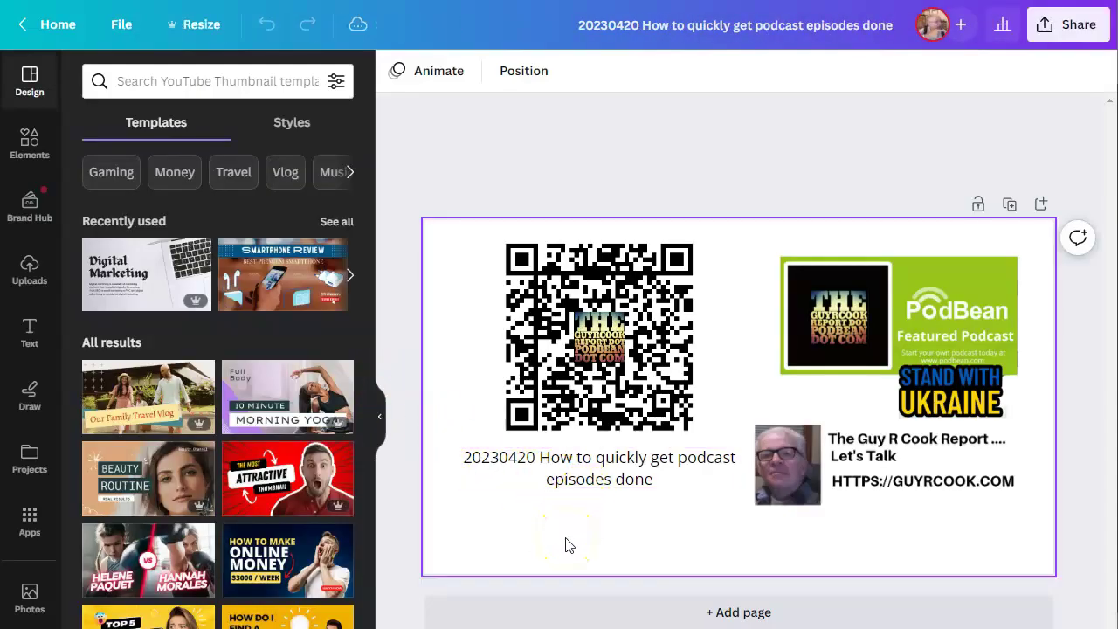
{"action": "left_click", "coordinate": [639, 356]}
{"action": "mouse_move", "coordinate": [638, 355]}
{"action": "left_mouse_down"}
{"action": "mouse_move", "coordinate": [575, 356]}
{"action": "mouse_move", "coordinate": [654, 355]}
{"action": "mouse_move", "coordinate": [620, 355]}
{"action": "mouse_move", "coordinate": [635, 355]}
{"action": "left_mouse_up"}
{"action": "left_click", "coordinate": [639, 358]}
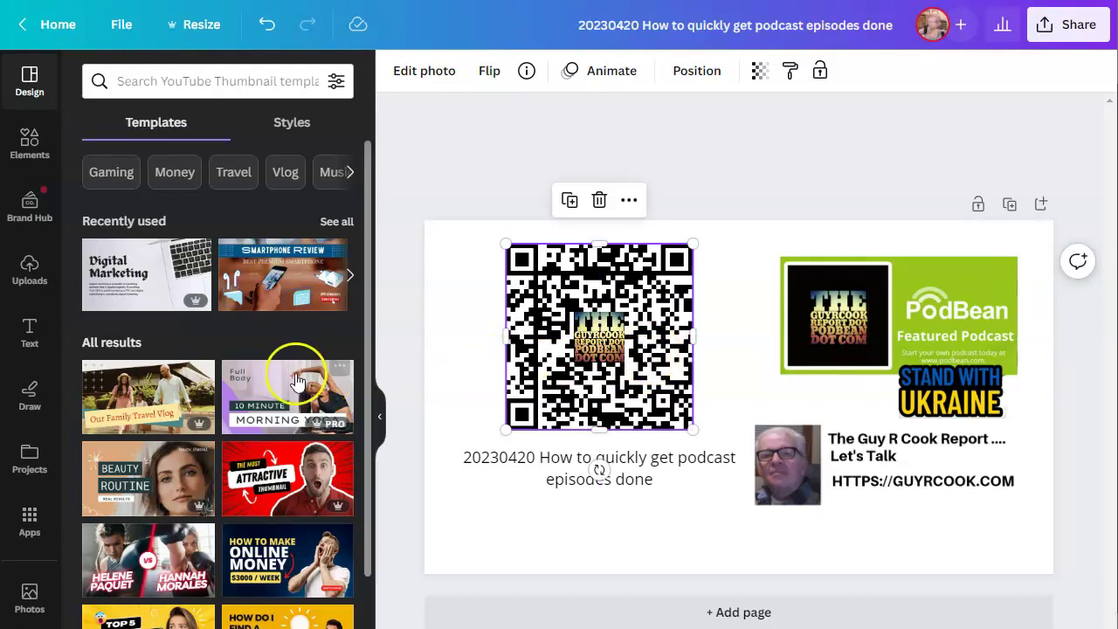
{"action": "left_click", "coordinate": [28, 275]}
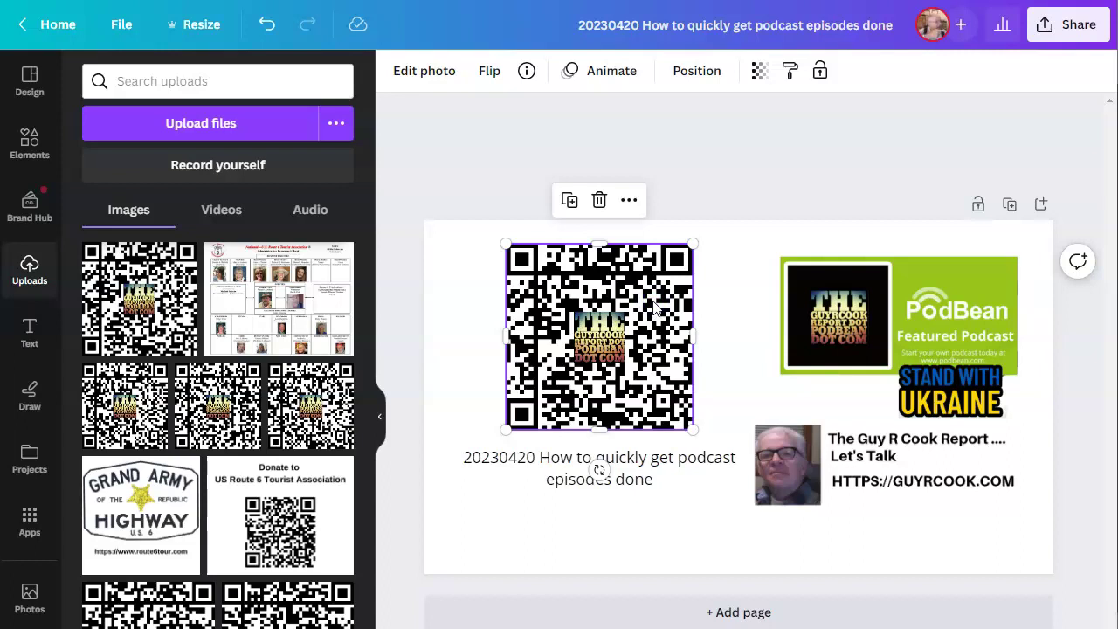
{"action": "key", "text": "Delete"}
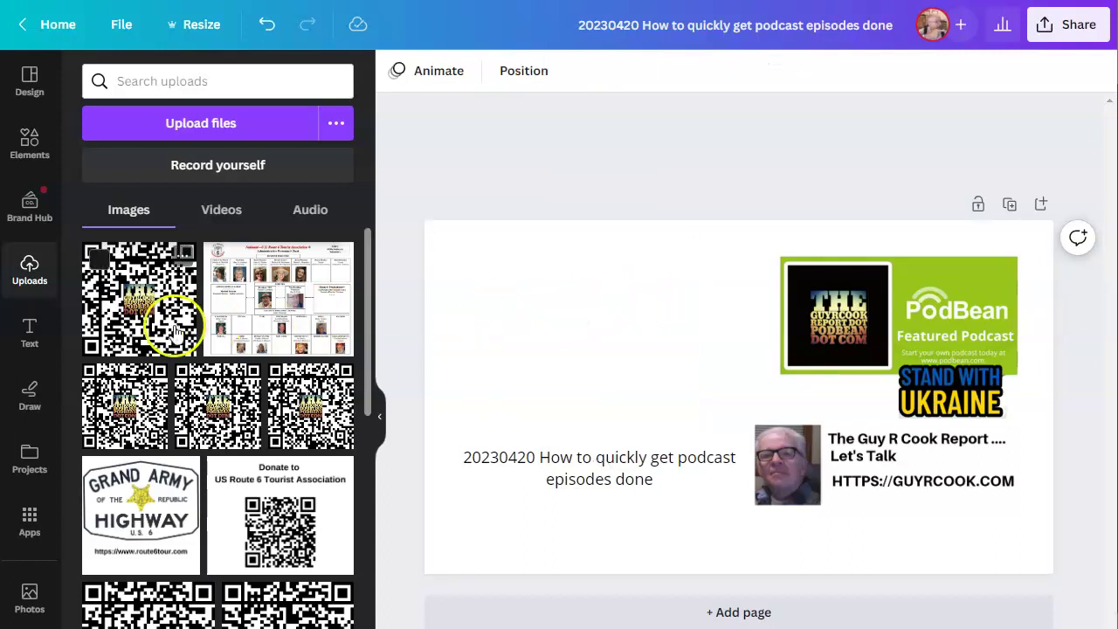
Step: Add the uploaded image 20230420Bqr.png to the thumbnail and place it above the episode title text
{"action": "left_click", "coordinate": [184, 253]}
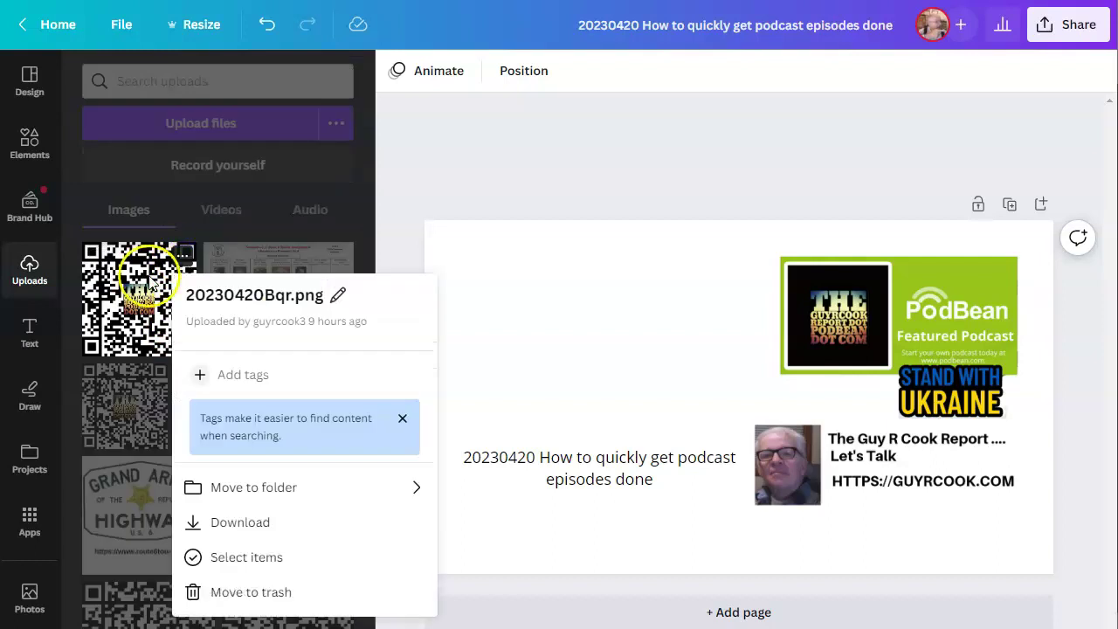
{"action": "left_click", "coordinate": [150, 282]}
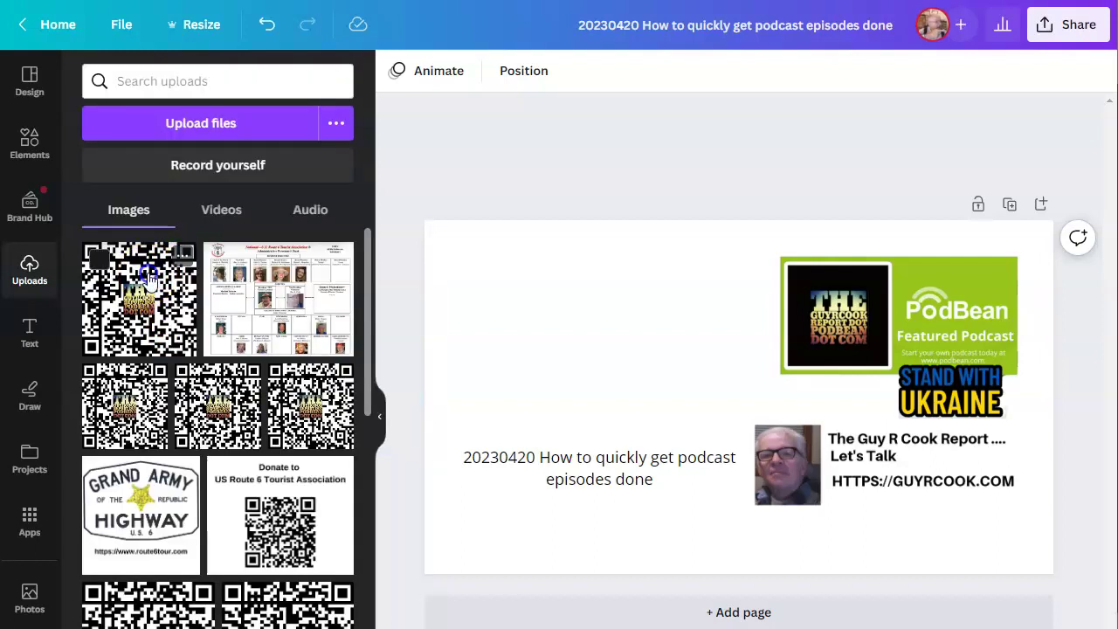
{"action": "left_click", "coordinate": [150, 281]}
{"action": "left_click_drag", "start_coordinate": [712, 337], "coordinate": [594, 296]}
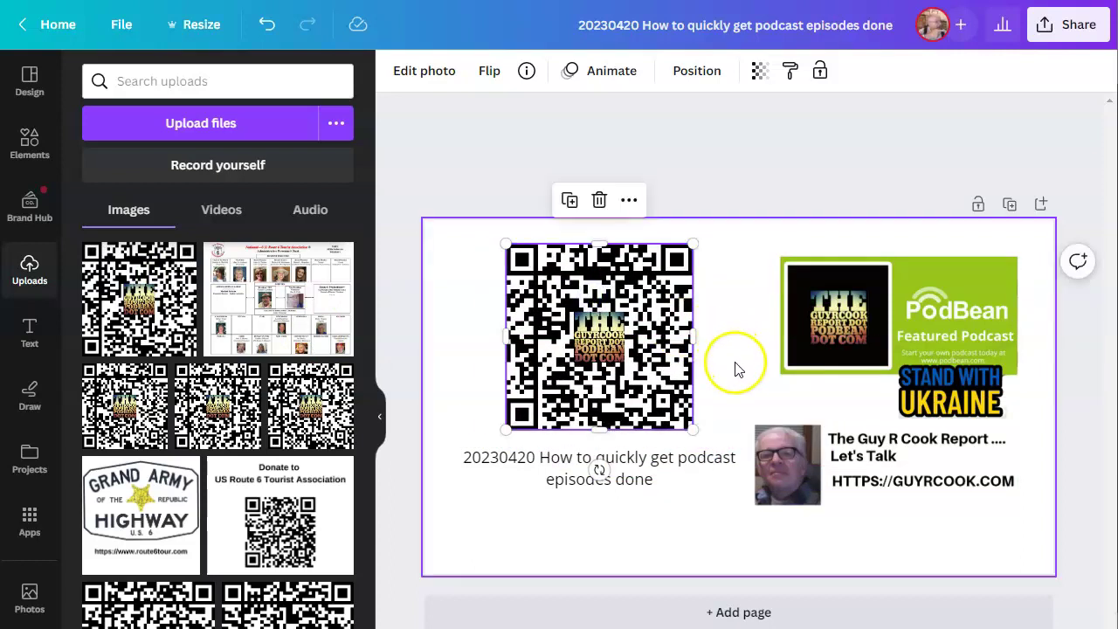
{"action": "left_click", "coordinate": [737, 367]}
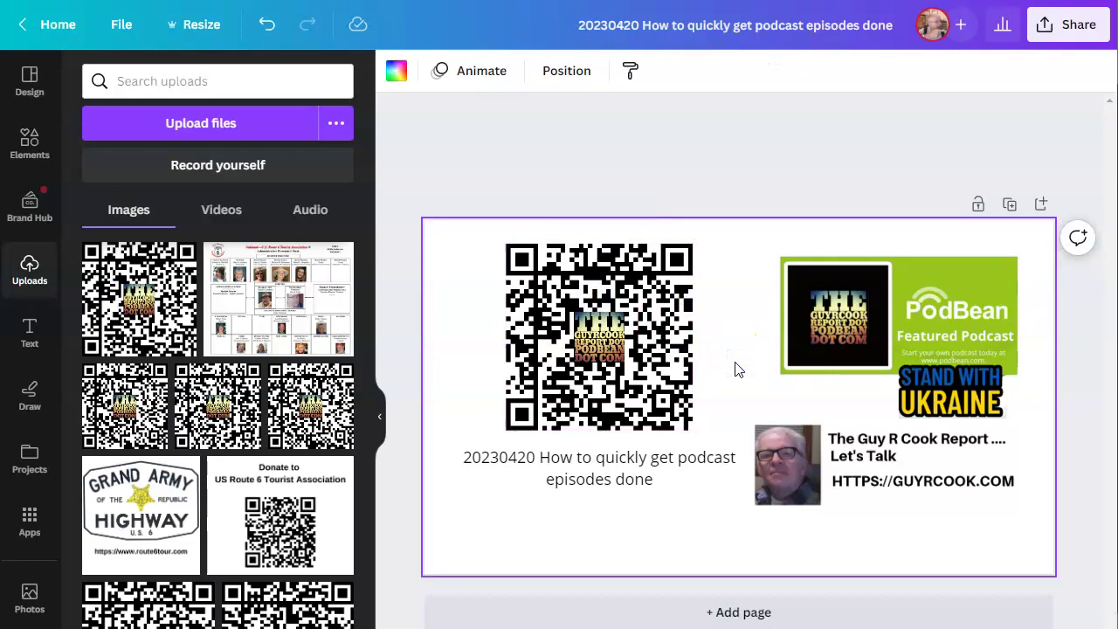
Step: Download the thumbnail as a 1,280 × 720 px PNG and look over the episode files in the save folder
{"action": "left_click", "coordinate": [1080, 28]}
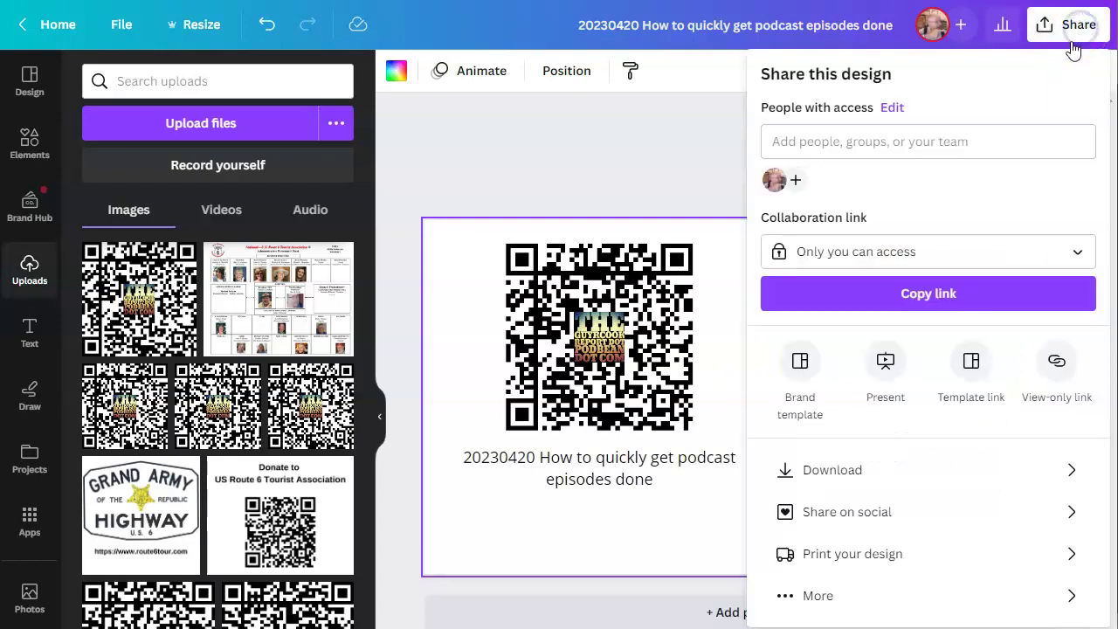
{"action": "left_click", "coordinate": [917, 474]}
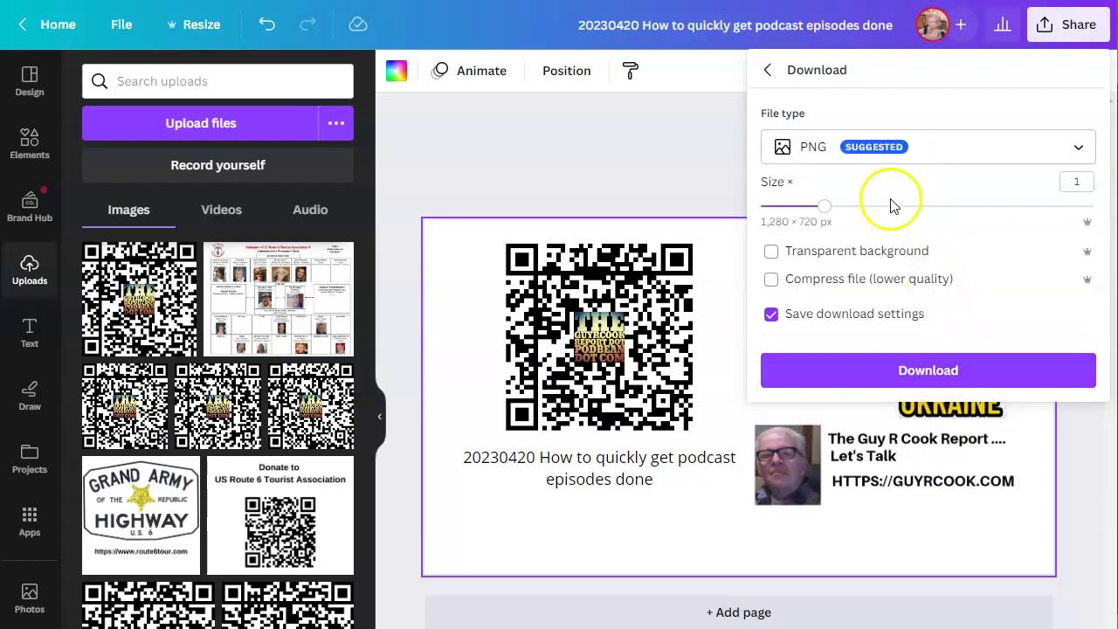
{"action": "left_click", "coordinate": [937, 378]}
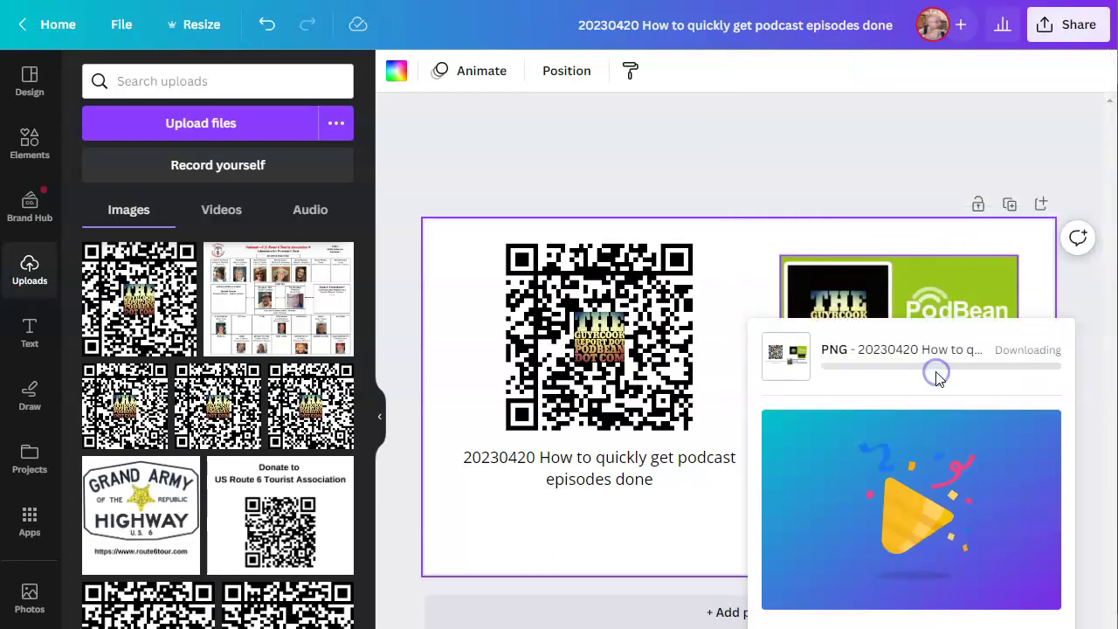
{"action": "key", "text": "alt+Tab"}
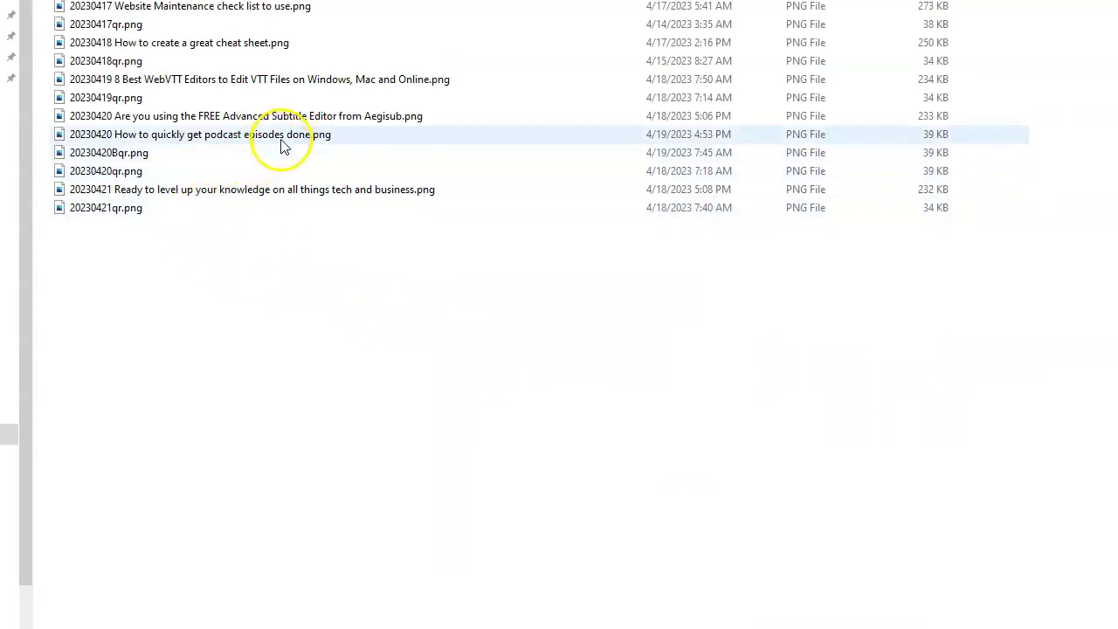
{"action": "mouse_move", "coordinate": [281, 146]}
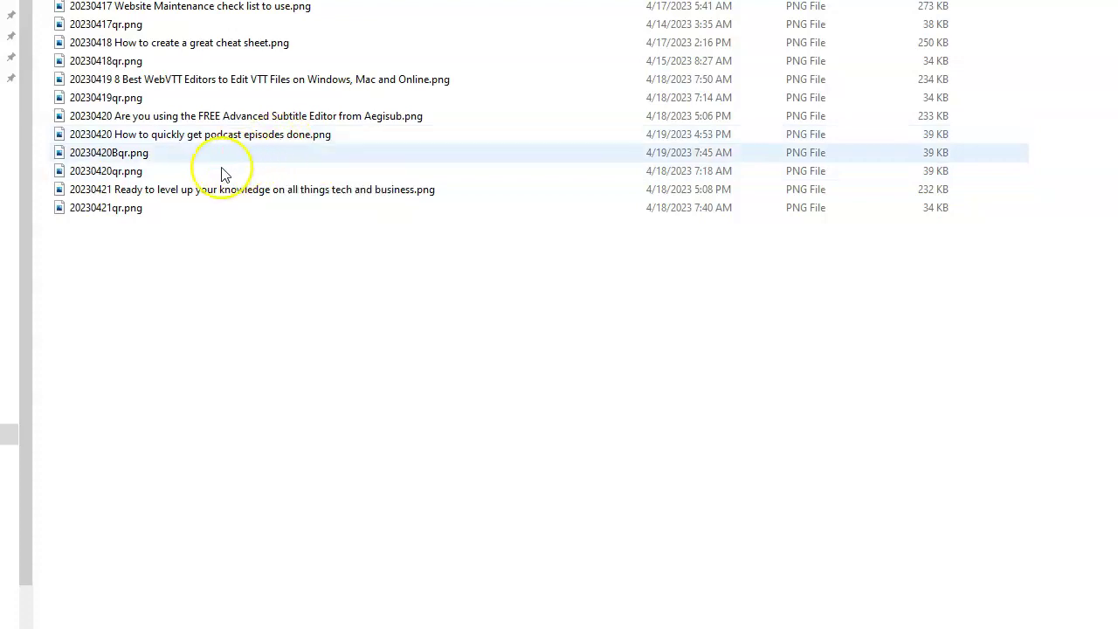
{"action": "mouse_move", "coordinate": [147, 160]}
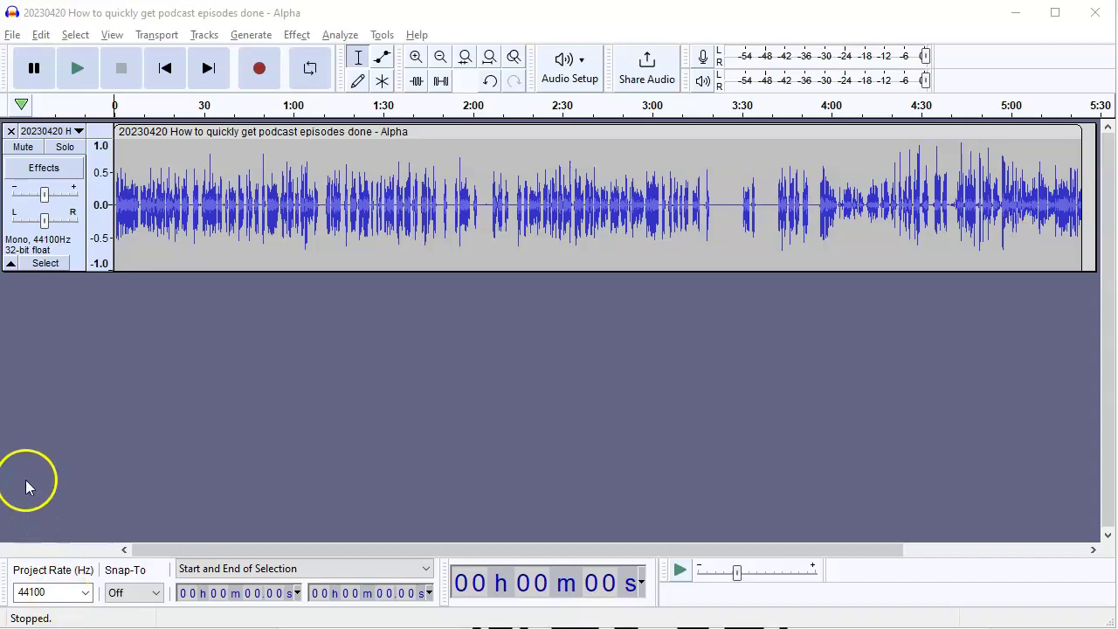
Step: Select the whole audio track and normalize its peak amplitude to -1.0 dB with DC offset removed
{"action": "left_click_drag", "start_coordinate": [233, 207], "coordinate": [268, 209]}
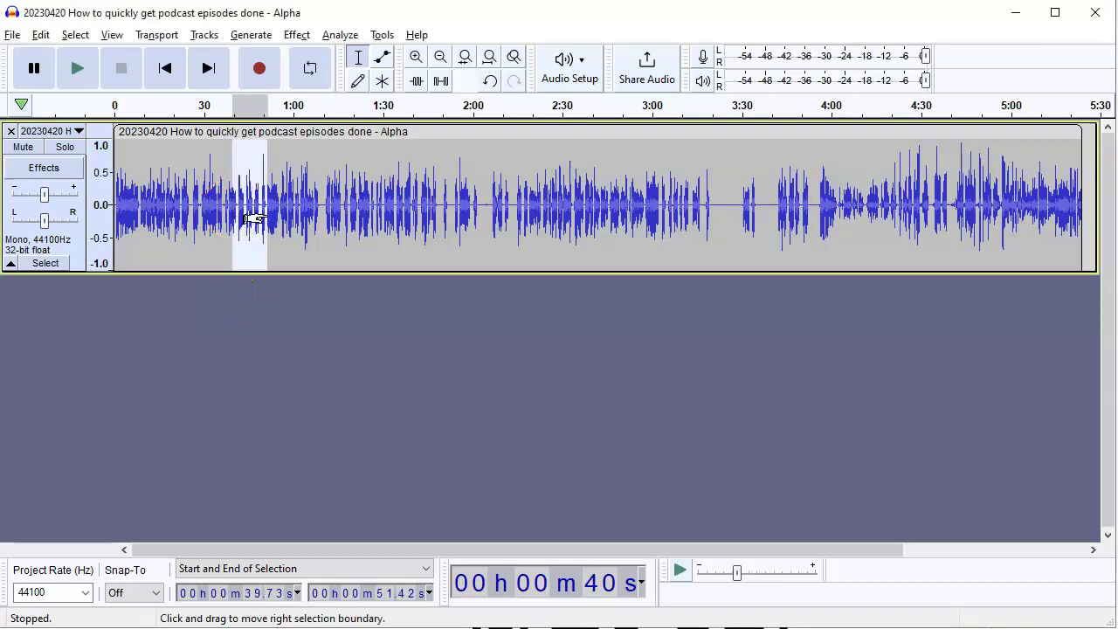
{"action": "key", "text": "space"}
{"action": "key", "text": "ctrl+a"}
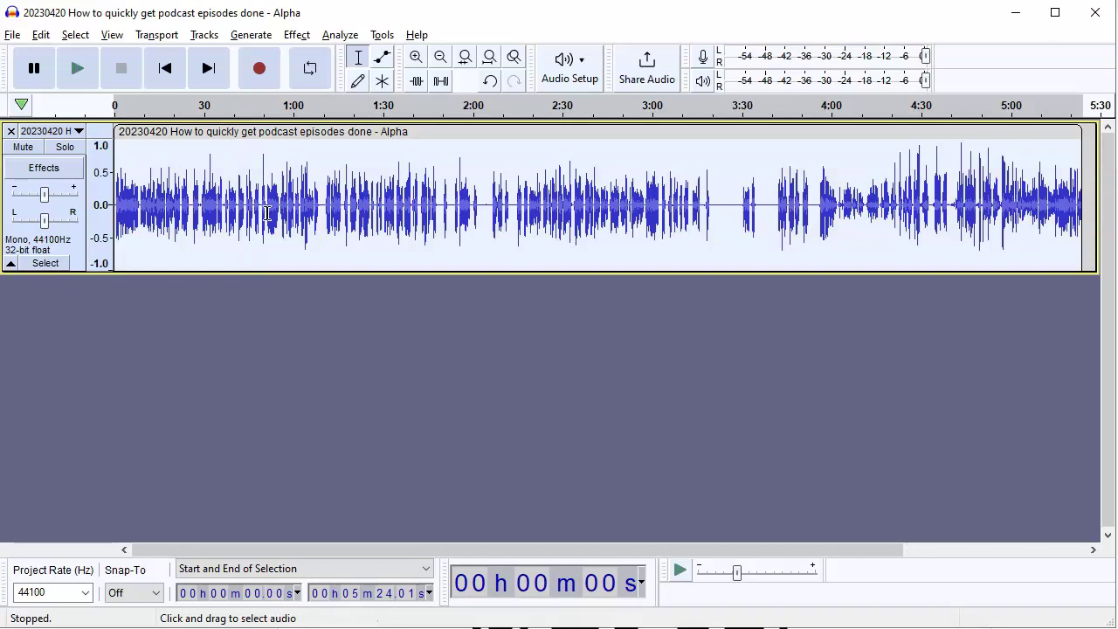
{"action": "left_click", "coordinate": [295, 35]}
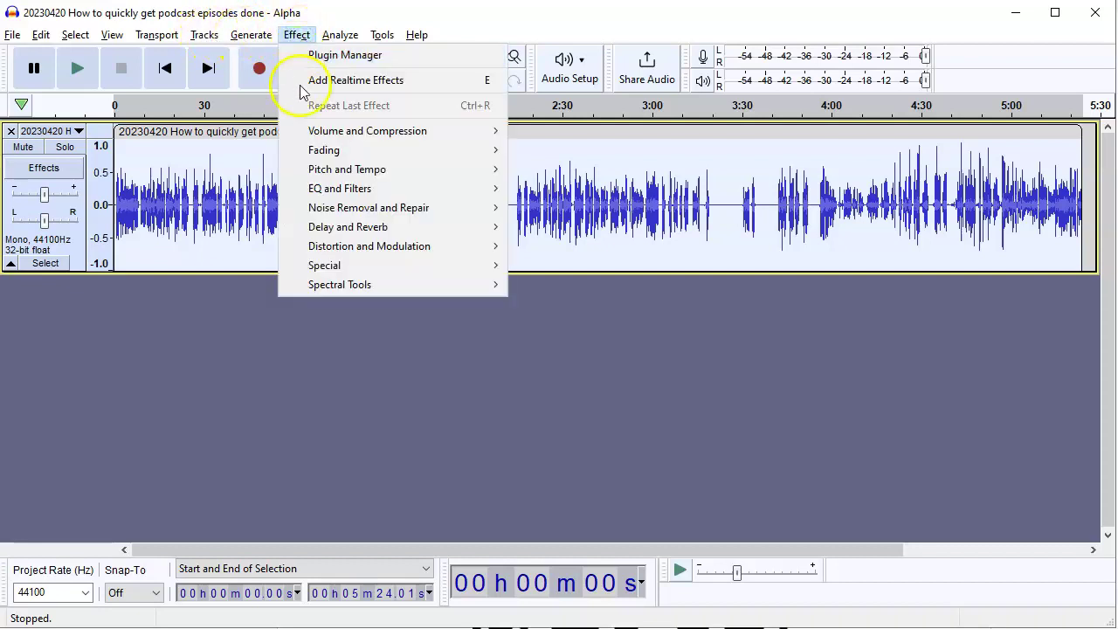
{"action": "mouse_move", "coordinate": [381, 131]}
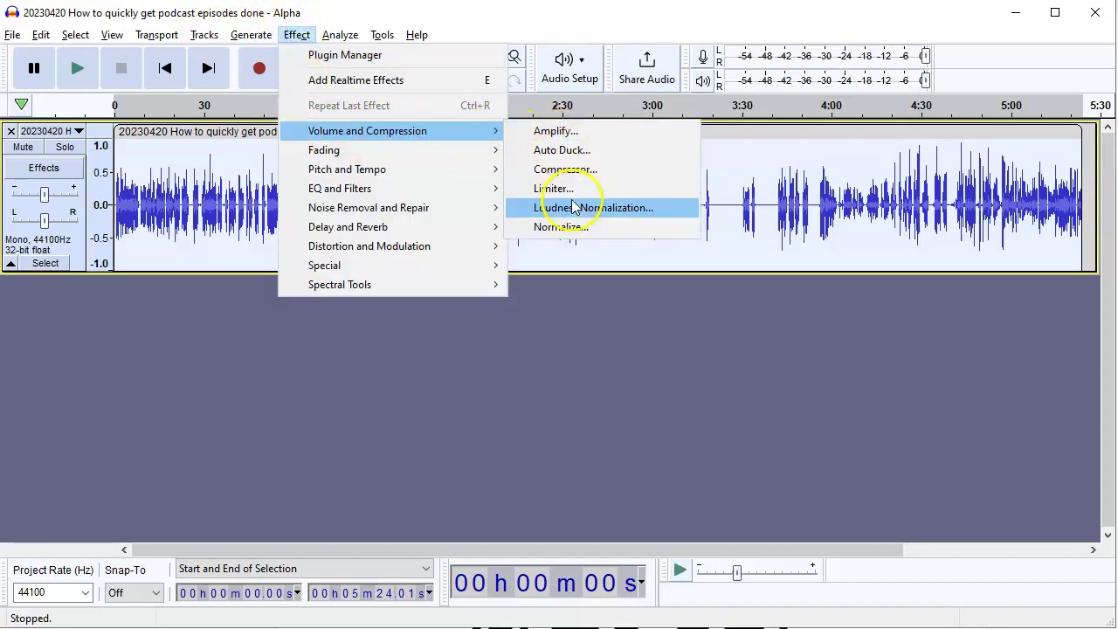
{"action": "left_click", "coordinate": [572, 228]}
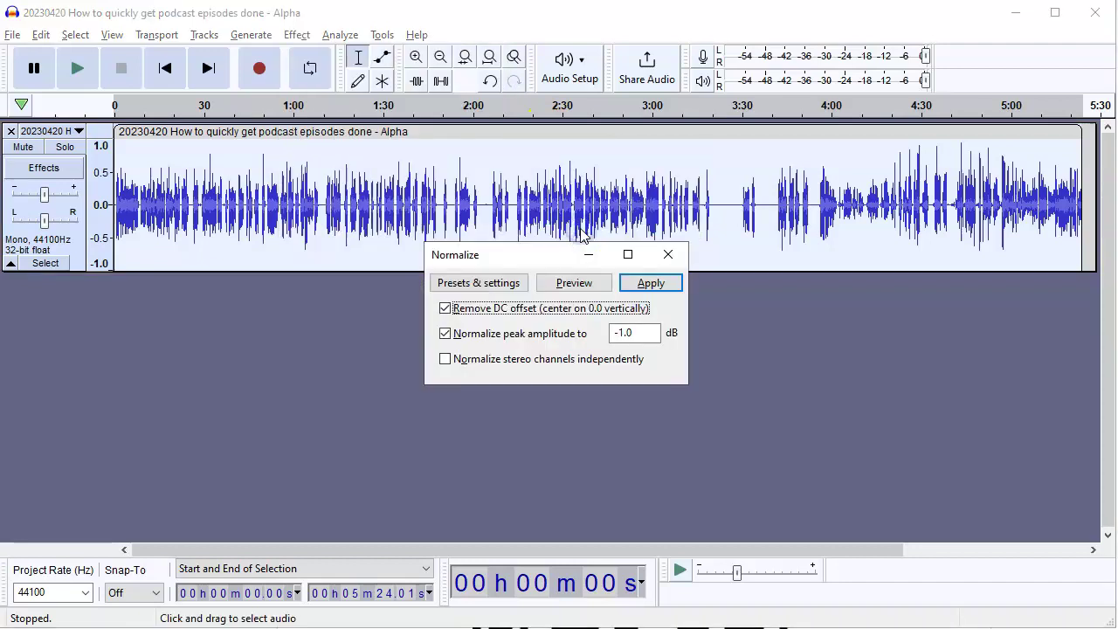
{"action": "left_click", "coordinate": [653, 284]}
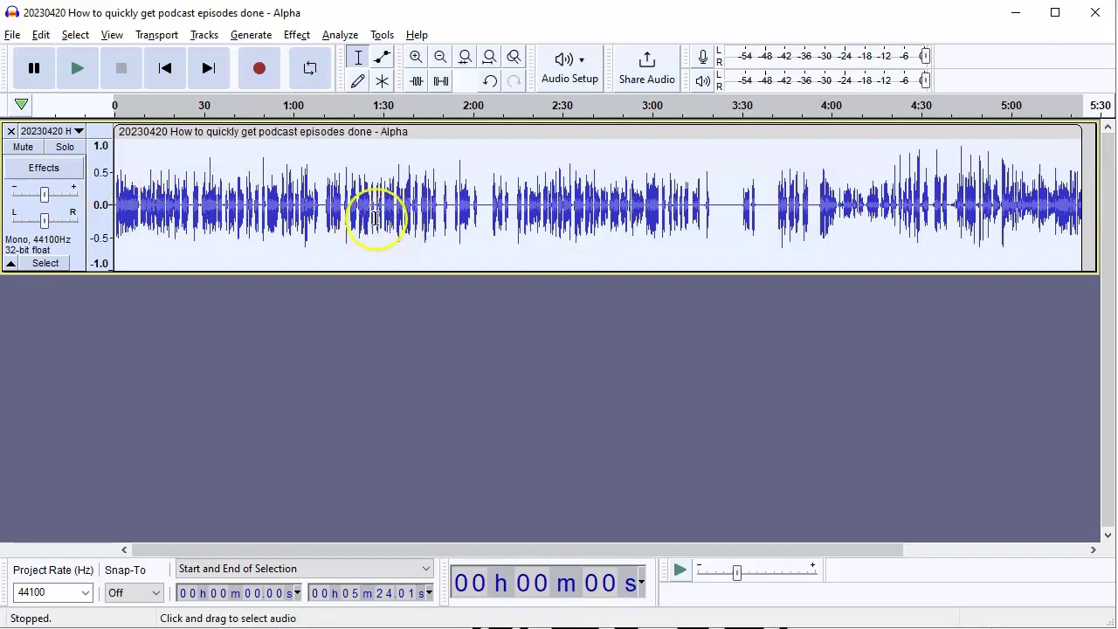
Step: Start an MP3 export at Standard, 170-210 kbps quality and copy the file name "20230420 How to quickly get podcast episodes done - Alpha" without its extension
{"action": "left_click", "coordinate": [13, 36]}
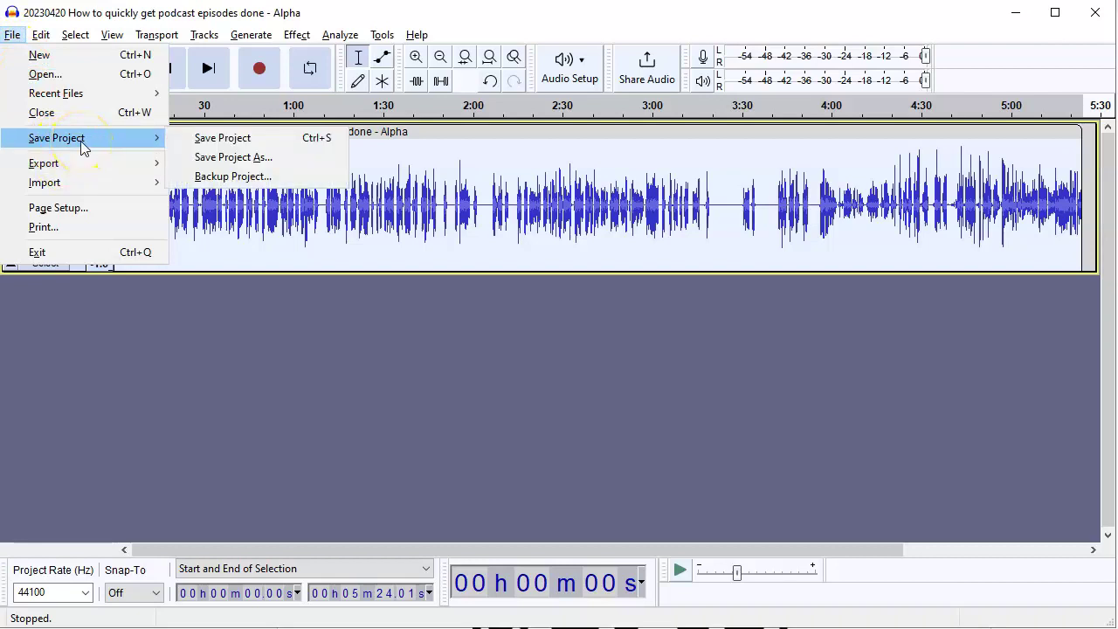
{"action": "mouse_move", "coordinate": [71, 169]}
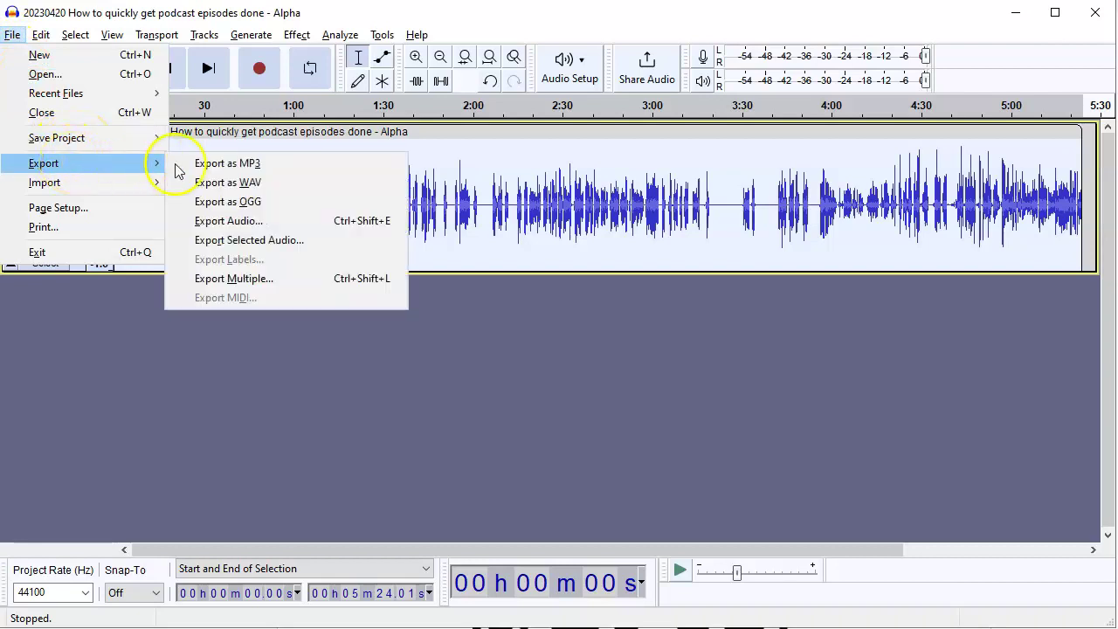
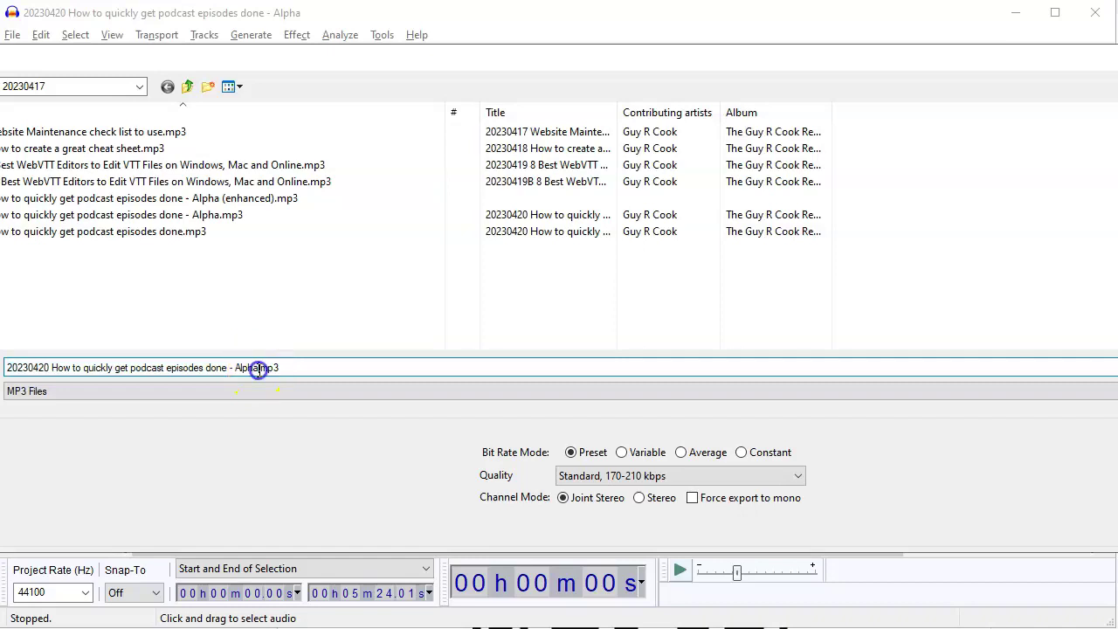
{"action": "left_click_drag", "start_coordinate": [259, 371], "coordinate": [64, 369]}
{"action": "key", "text": "BackSpace"}
{"action": "key", "text": "ctrl+z"}
{"action": "key", "text": "ctrl+c"}
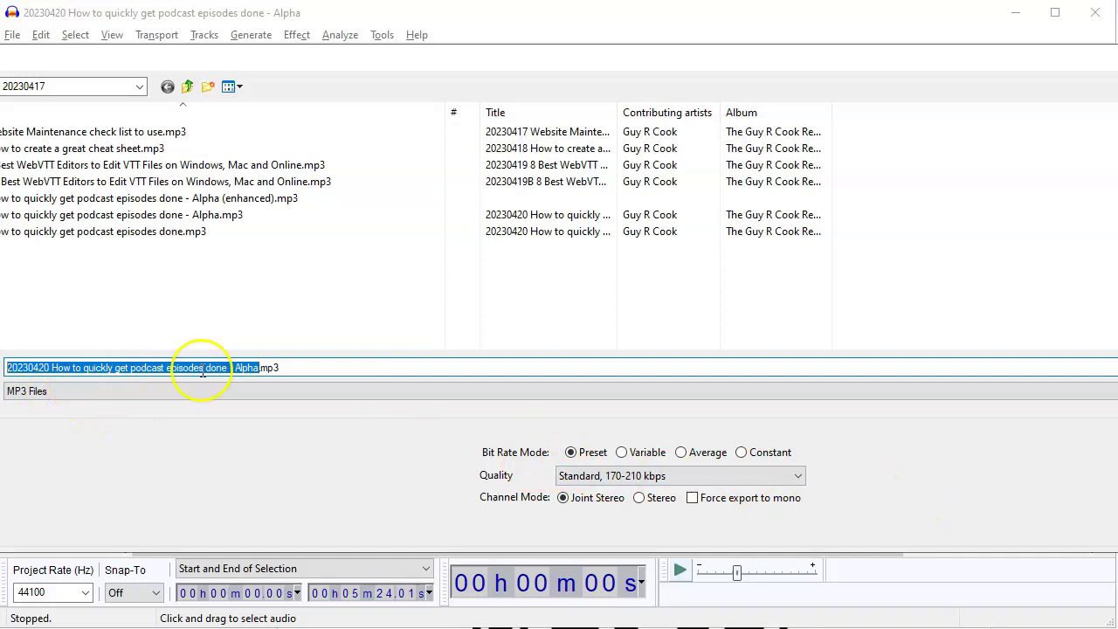
{"action": "left_click", "coordinate": [258, 367]}
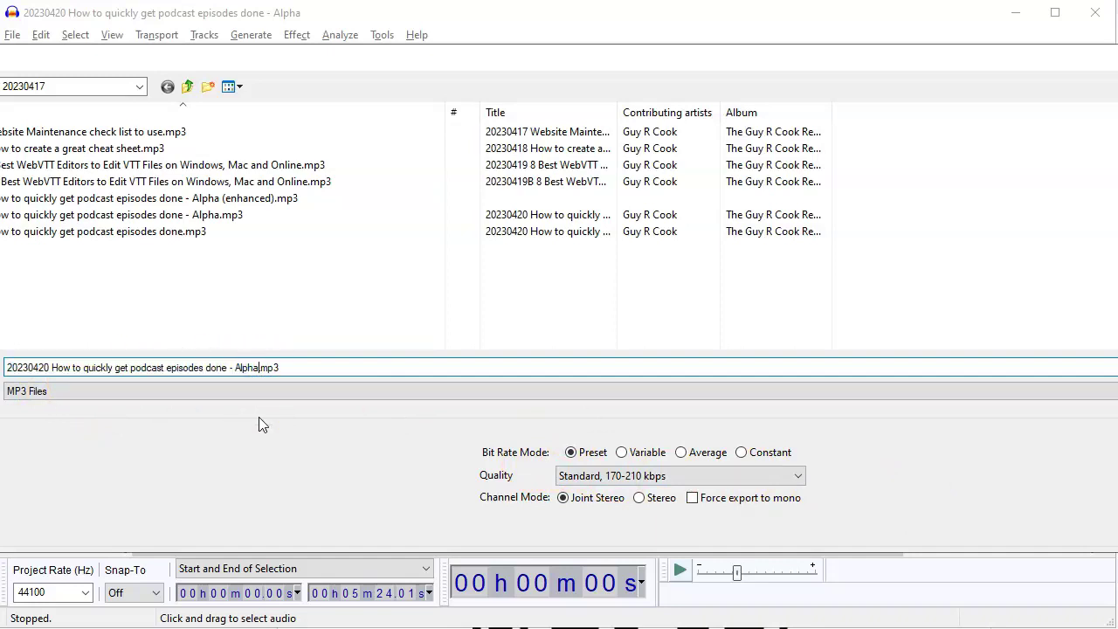
{"action": "type", "text": "x"}
{"action": "key", "text": "BackSpace"}
{"action": "key", "text": "Escape"}
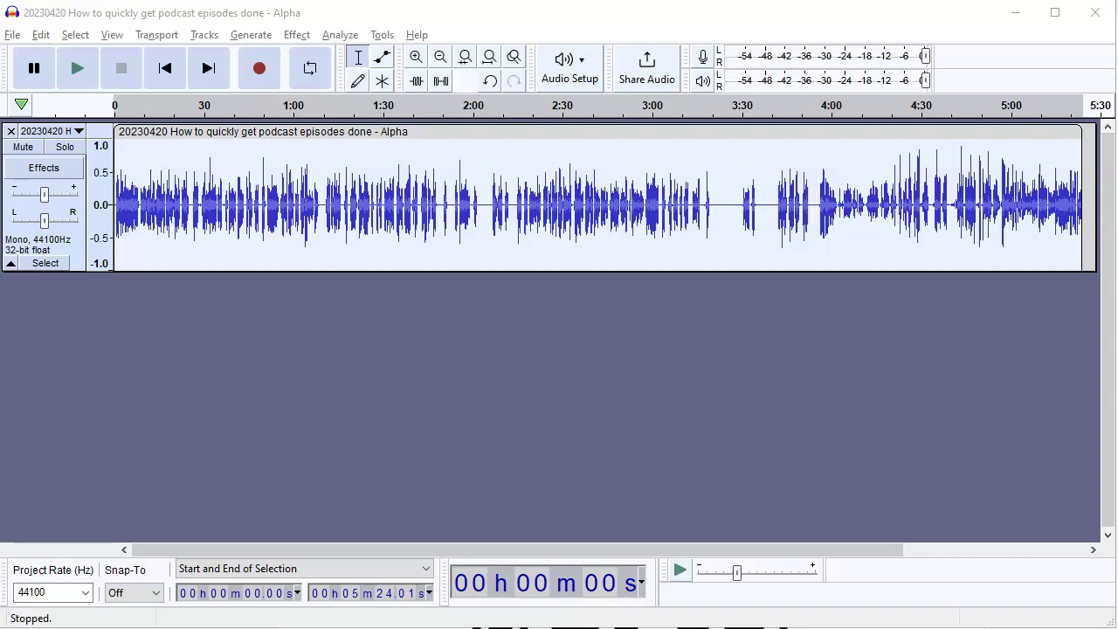
Step: Load the saved metadata template Tags.xml into the export's metadata tags
{"action": "left_click_drag", "start_coordinate": [69, 311], "coordinate": [593, 199]}
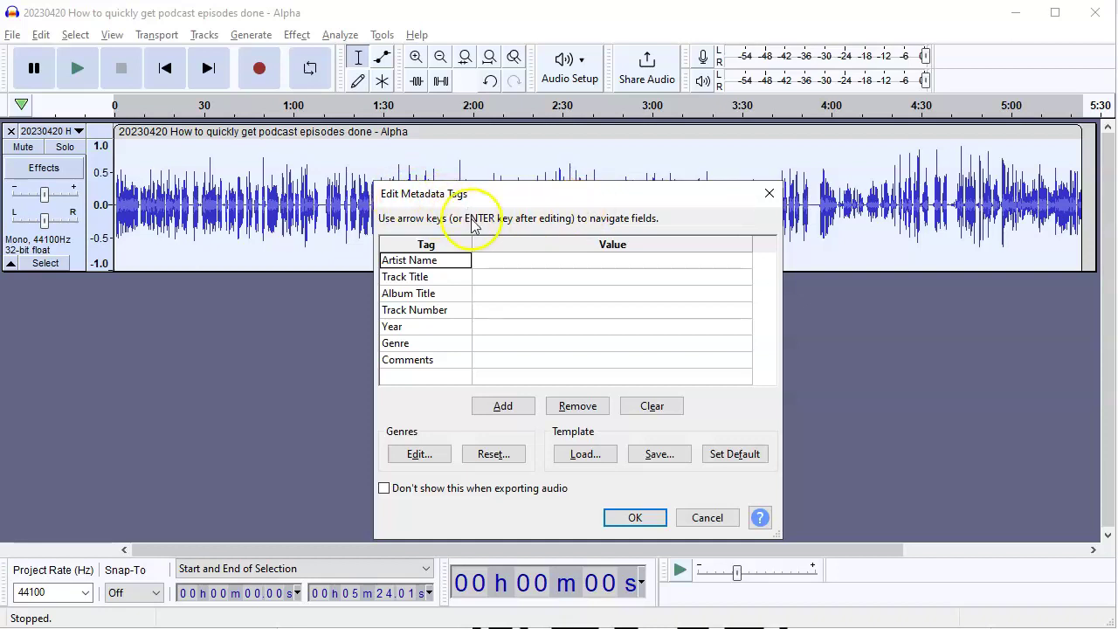
{"action": "left_click", "coordinate": [583, 454]}
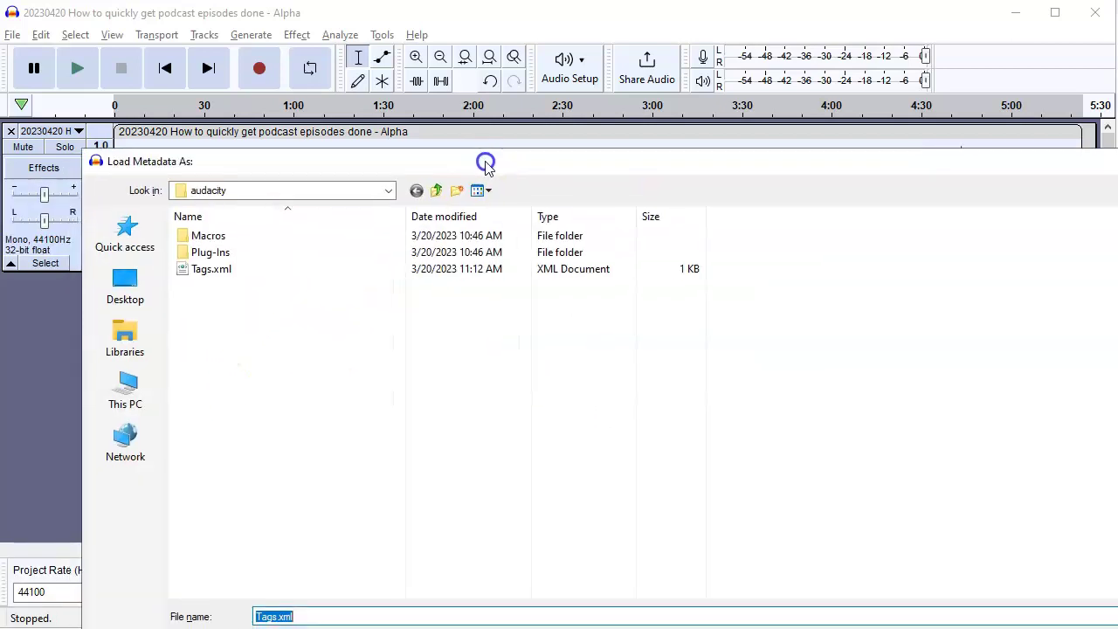
{"action": "left_click", "coordinate": [212, 271]}
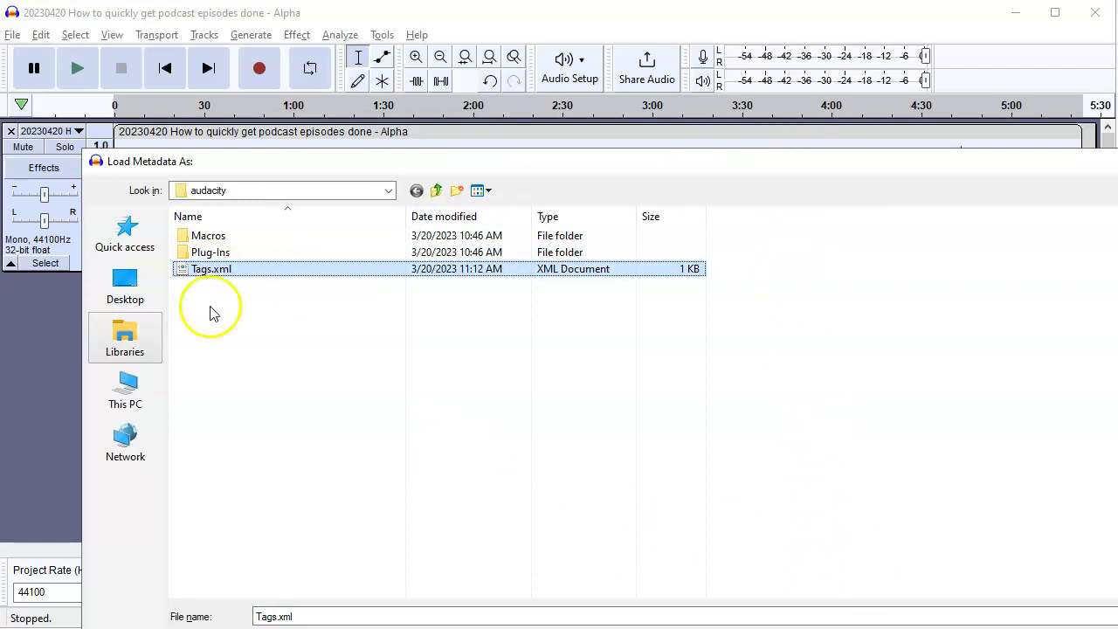
{"action": "left_click_drag", "start_coordinate": [79, 361], "coordinate": [442, 376]}
{"action": "left_click_drag", "start_coordinate": [814, 172], "coordinate": [308, 134]}
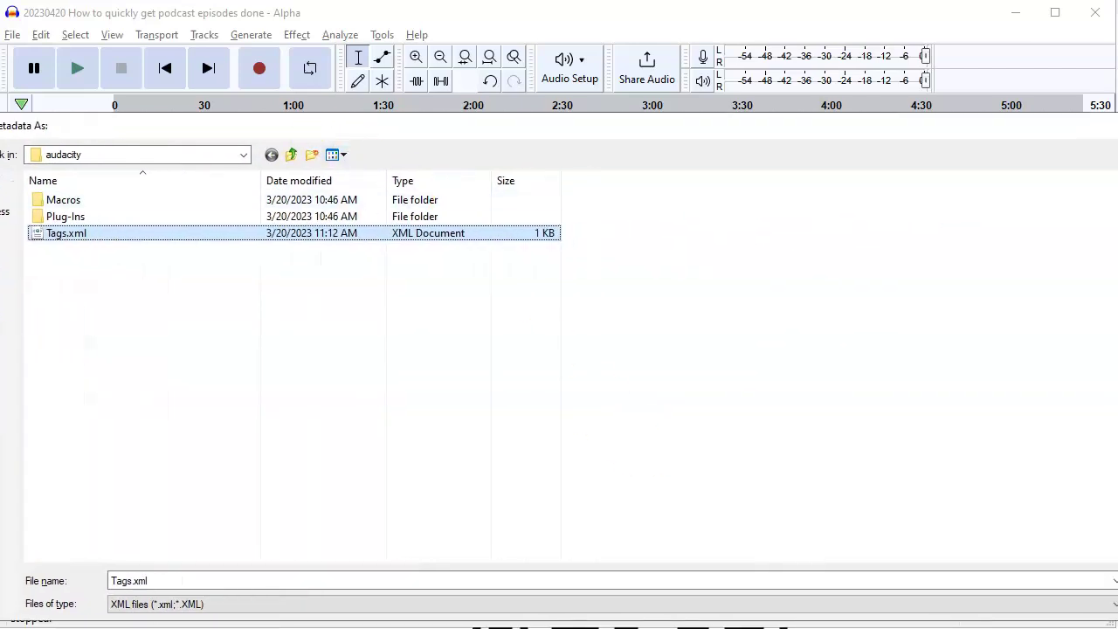
{"action": "key", "text": "Return"}
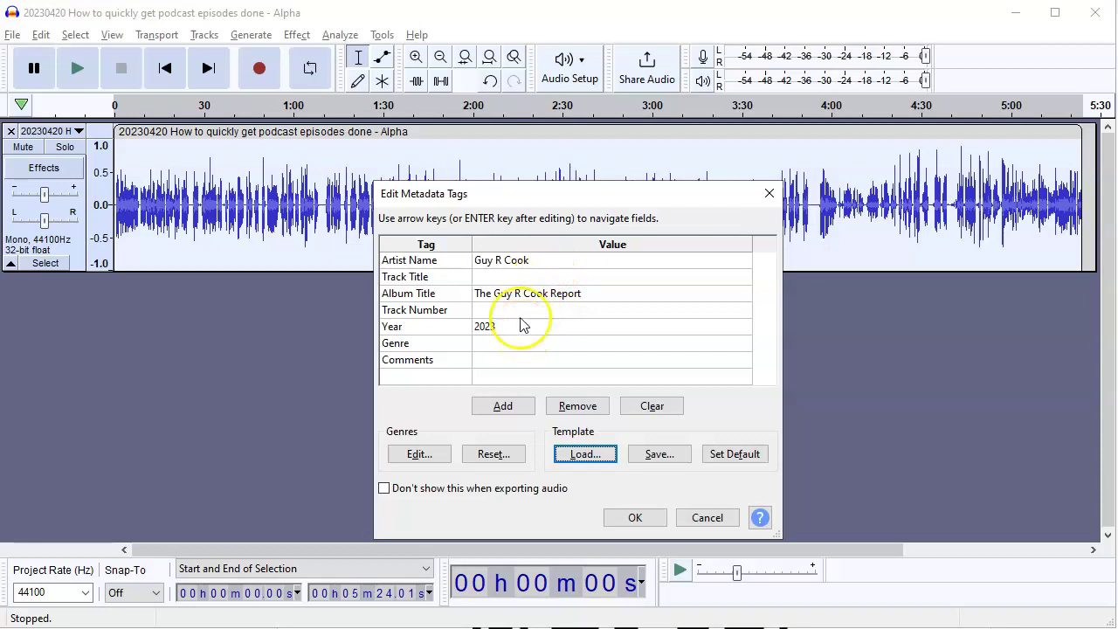
Step: Paste the copied name "20230420 How to quickly get podcast episodes done - Alpha" as the Track Title
{"action": "left_click", "coordinate": [516, 278]}
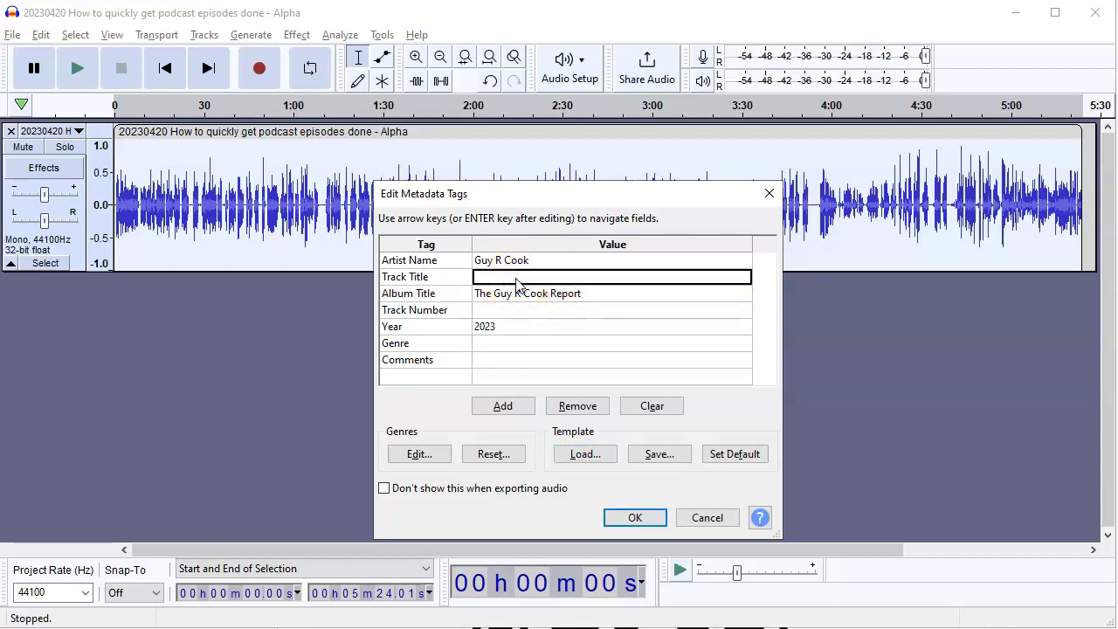
{"action": "key", "text": "ctrl+v"}
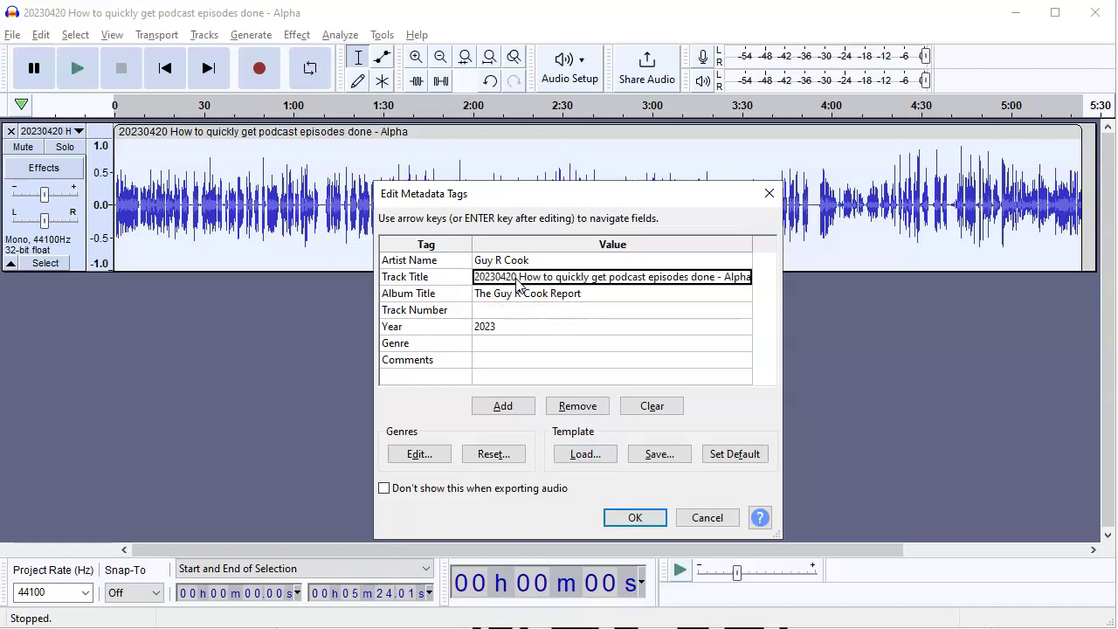
{"action": "left_click", "coordinate": [587, 378]}
{"action": "left_click", "coordinate": [685, 278]}
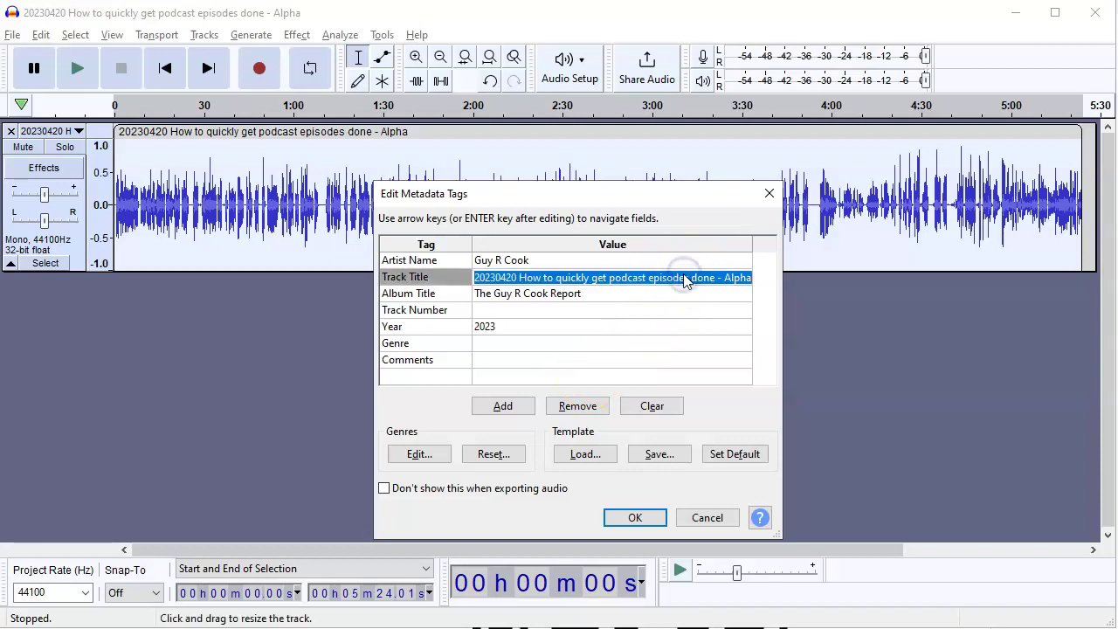
{"action": "key", "text": "Return"}
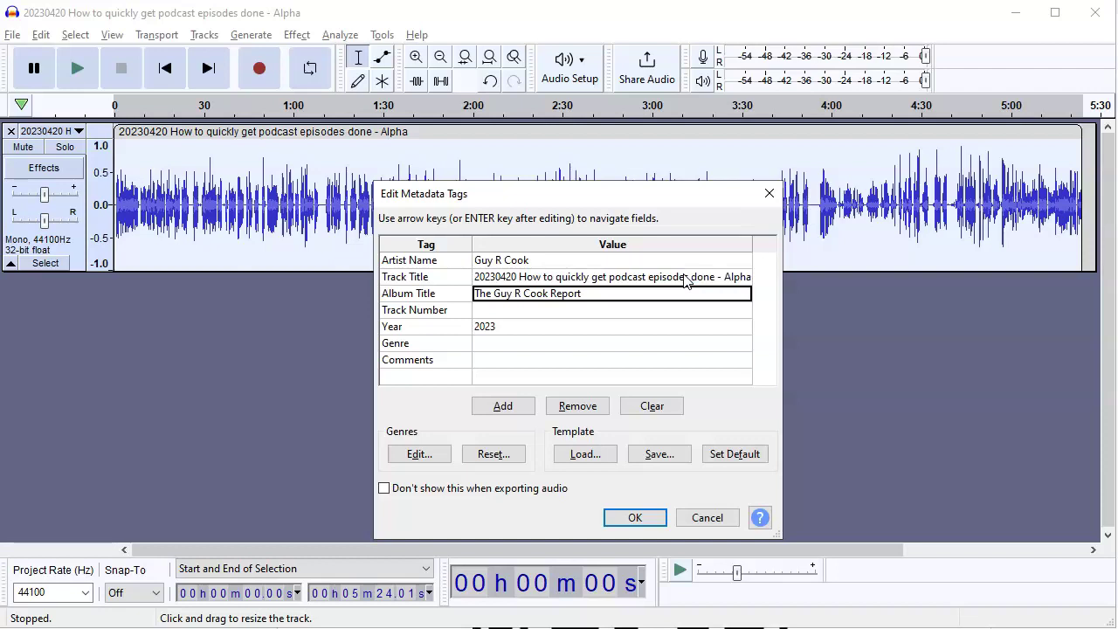
{"action": "left_click", "coordinate": [686, 278]}
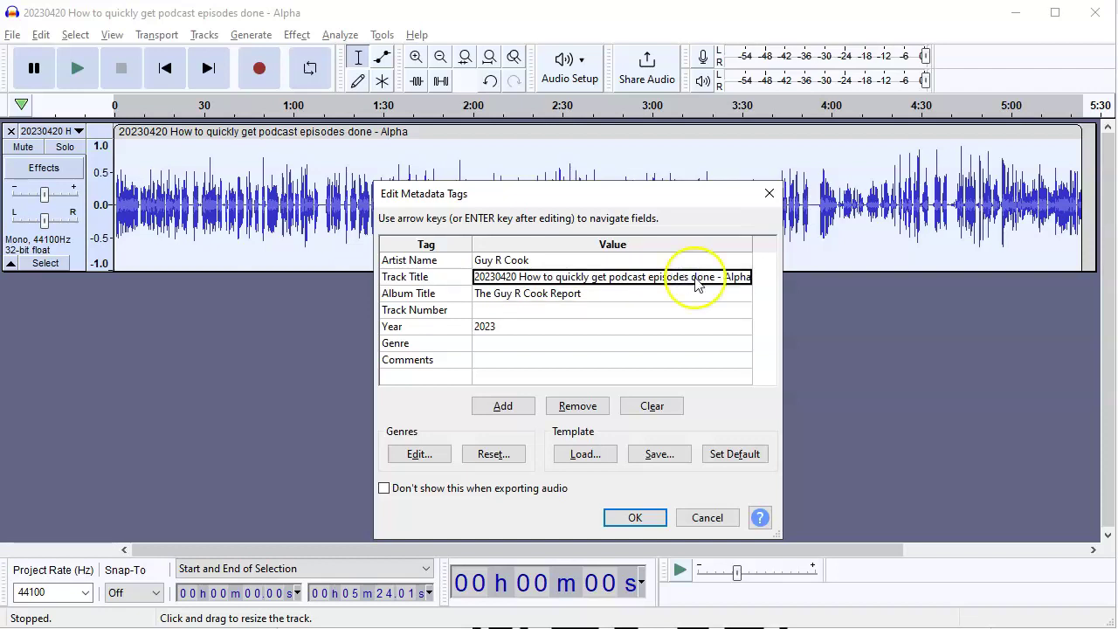
Step: Widen the metadata dialog and its Value column, append x to the Track Title after "Alpha", and accept the tags to export the MP3
{"action": "left_click_drag", "start_coordinate": [786, 327], "coordinate": [983, 352]}
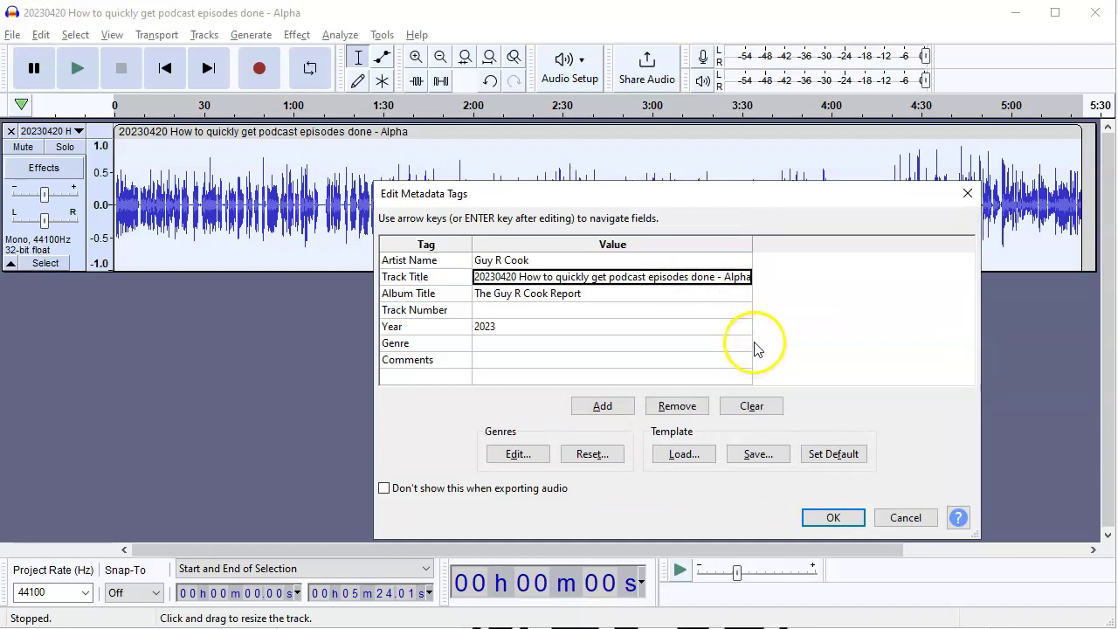
{"action": "left_click_drag", "start_coordinate": [753, 343], "coordinate": [849, 338]}
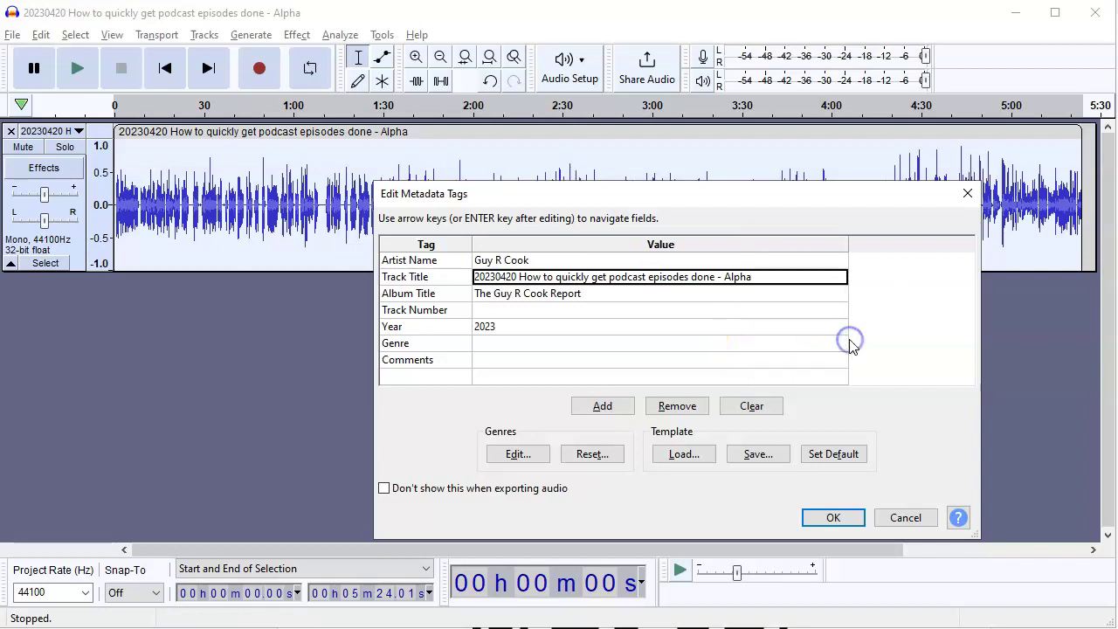
{"action": "left_click", "coordinate": [761, 287]}
{"action": "left_click", "coordinate": [760, 280]}
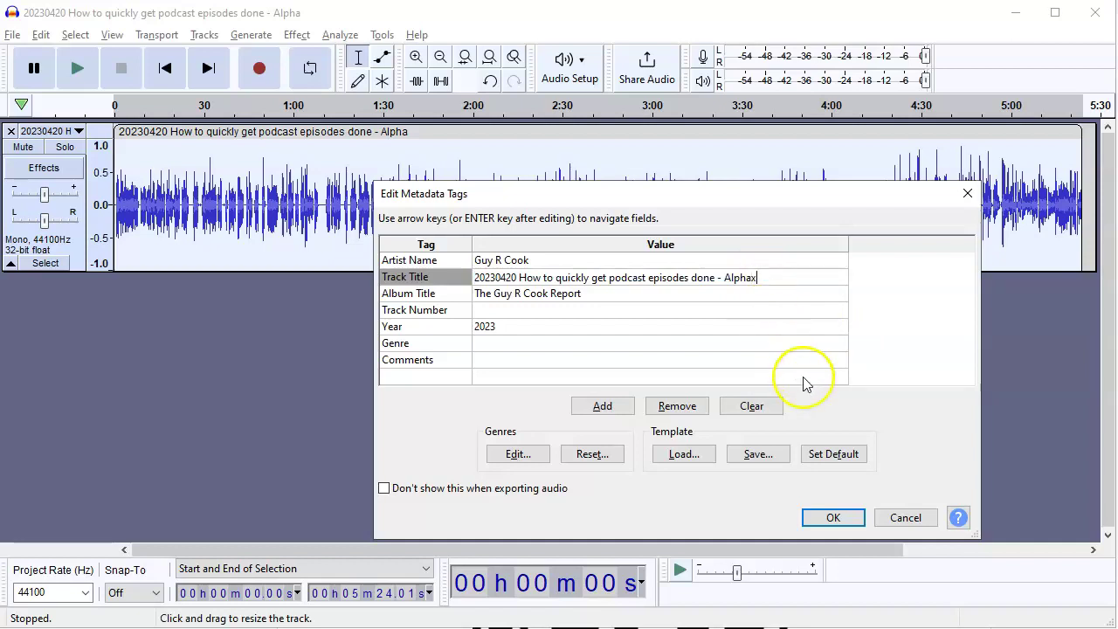
{"action": "left_click", "coordinate": [850, 523]}
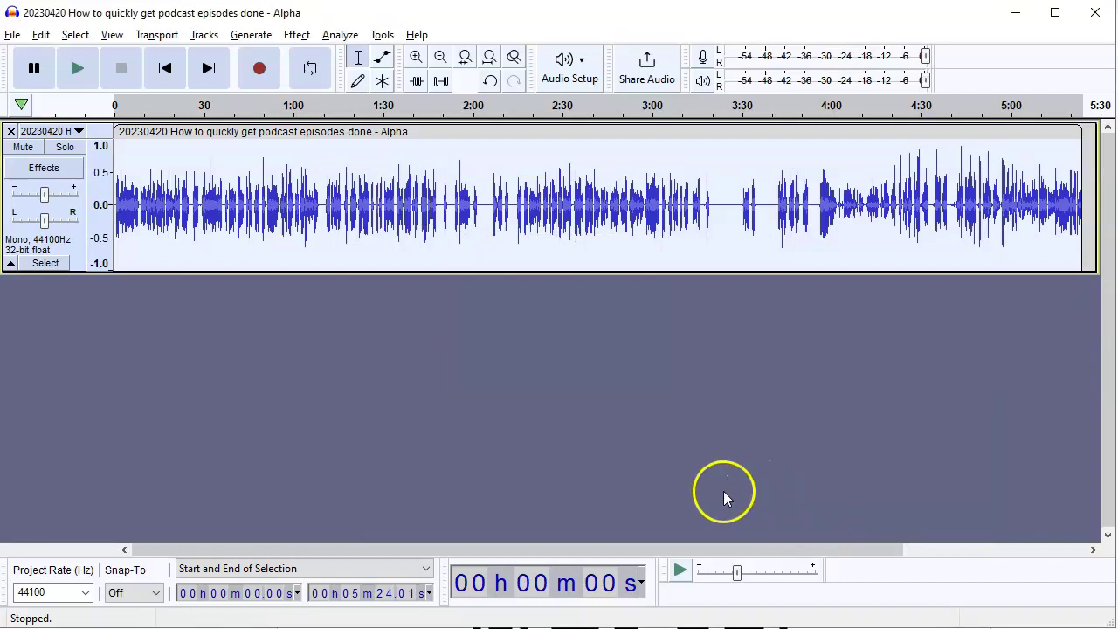
Step: Switch to the speech enhancement web page and open the file selection for an audio upload
{"action": "left_click", "coordinate": [462, 420]}
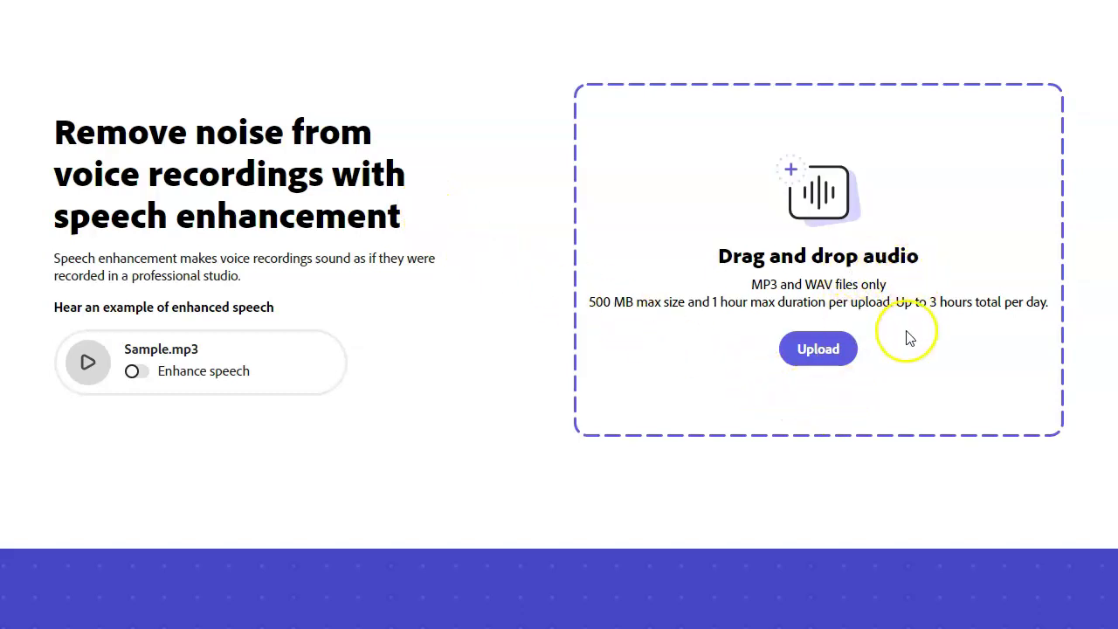
{"action": "left_click", "coordinate": [829, 352]}
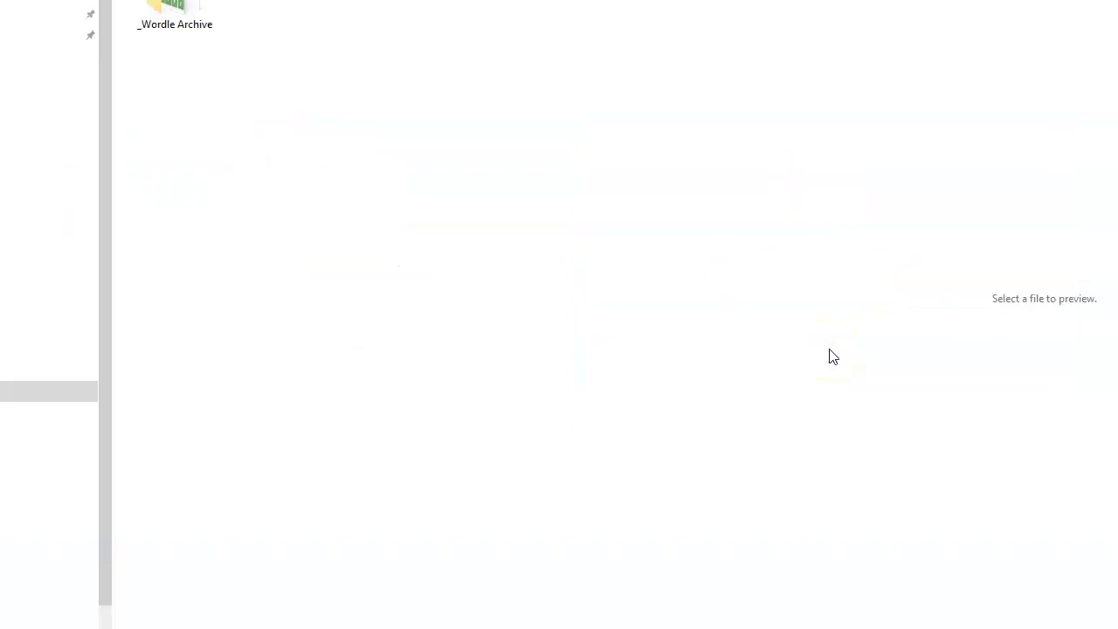